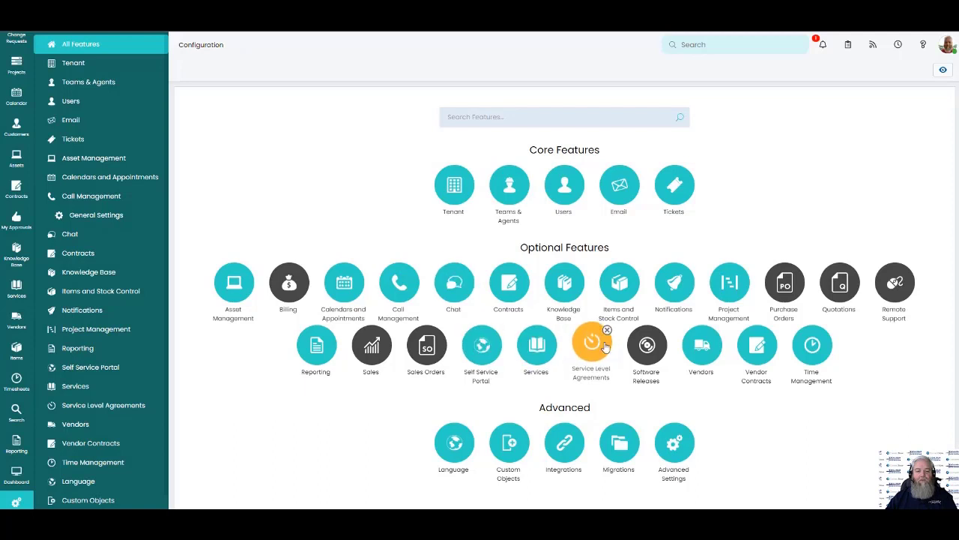
In Call Management, add the Call Scripts feature and open its list showing Standard Call
click(395, 293)
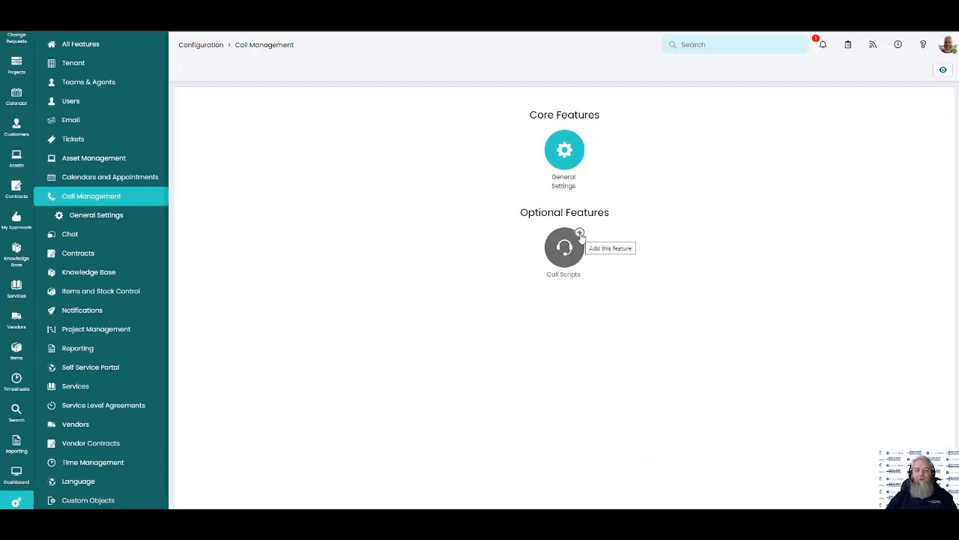
click(580, 234)
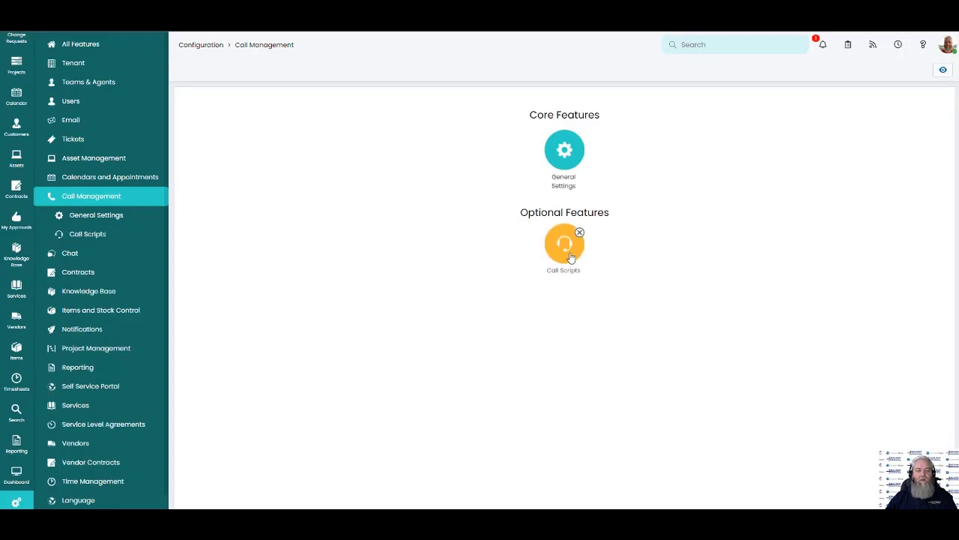
click(563, 255)
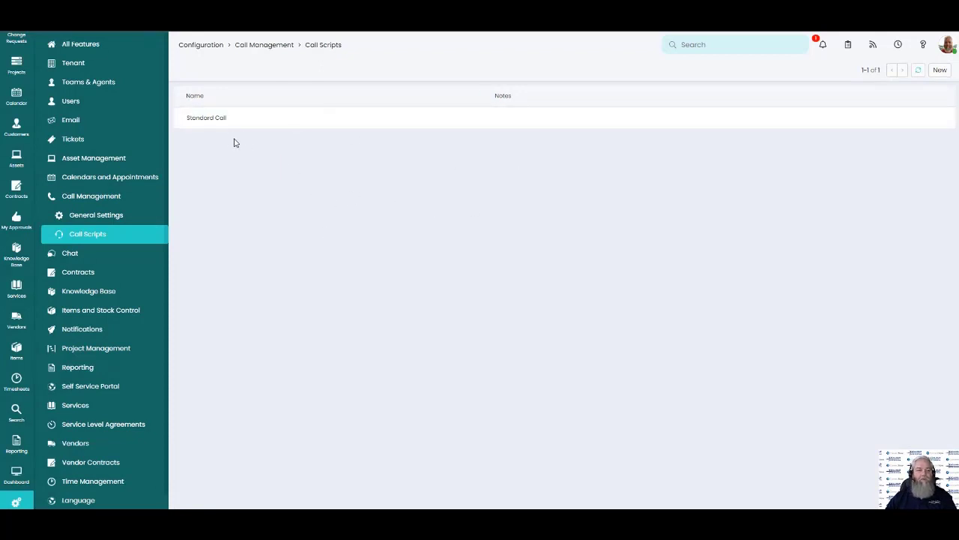
Open Standard Call in edit mode and scroll to its six questions, numbered 10 to 60
click(213, 121)
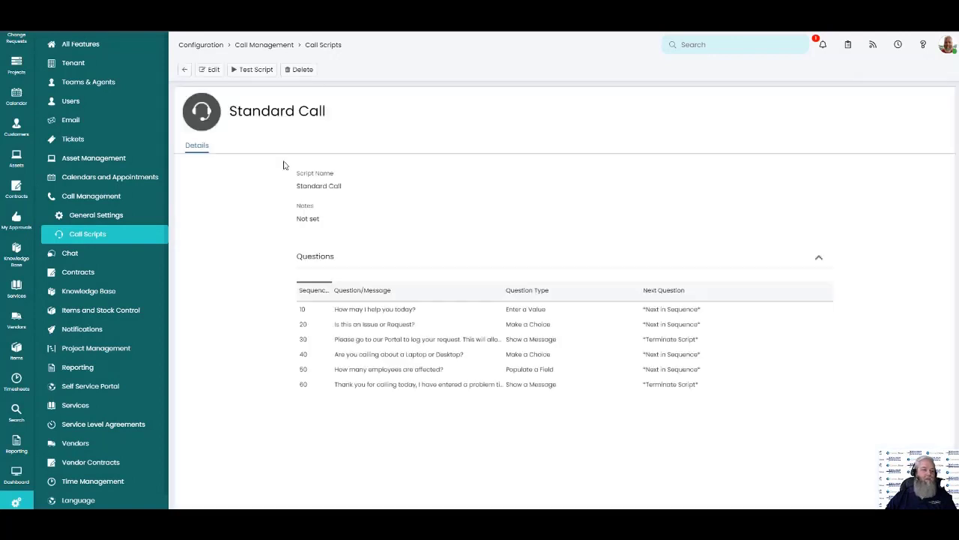
drag(232, 110, 355, 130)
click(363, 126)
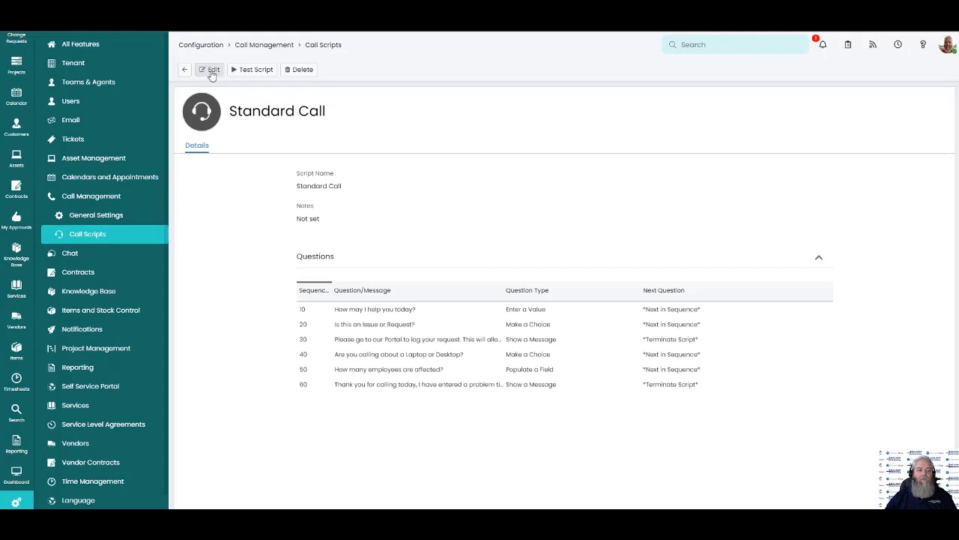
click(211, 70)
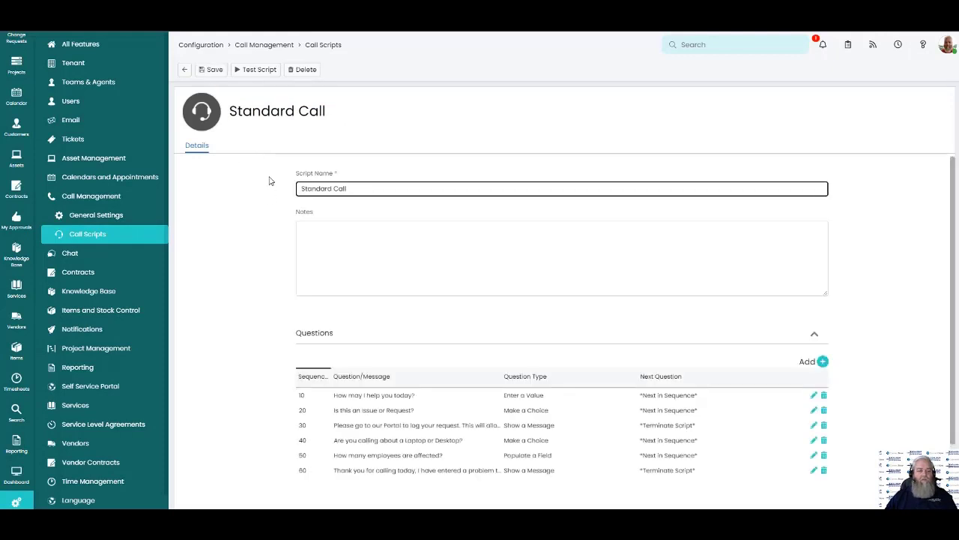
scroll(262, 225, down, 2)
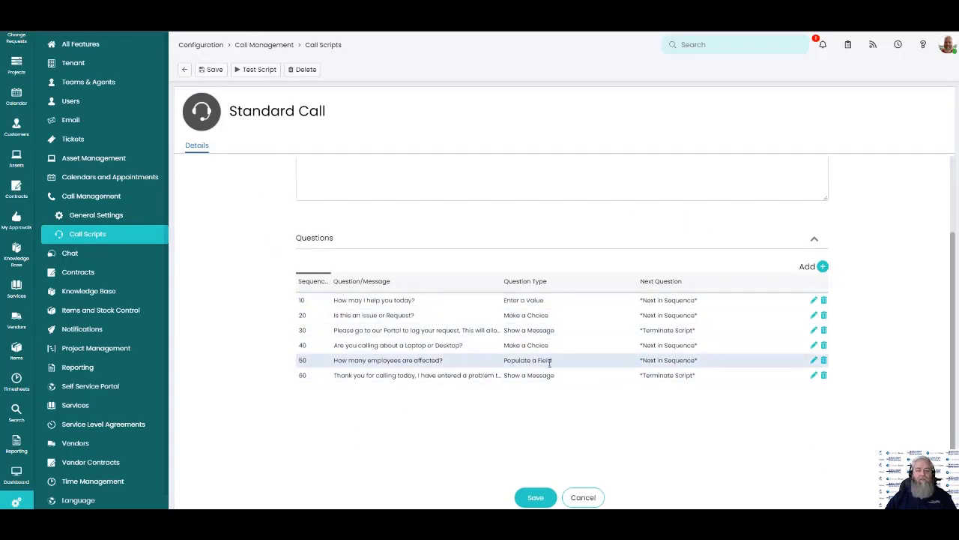
Review question 10, 'How may I help you today?' (Enter a Value, Memo input), and cancel unchanged
click(813, 301)
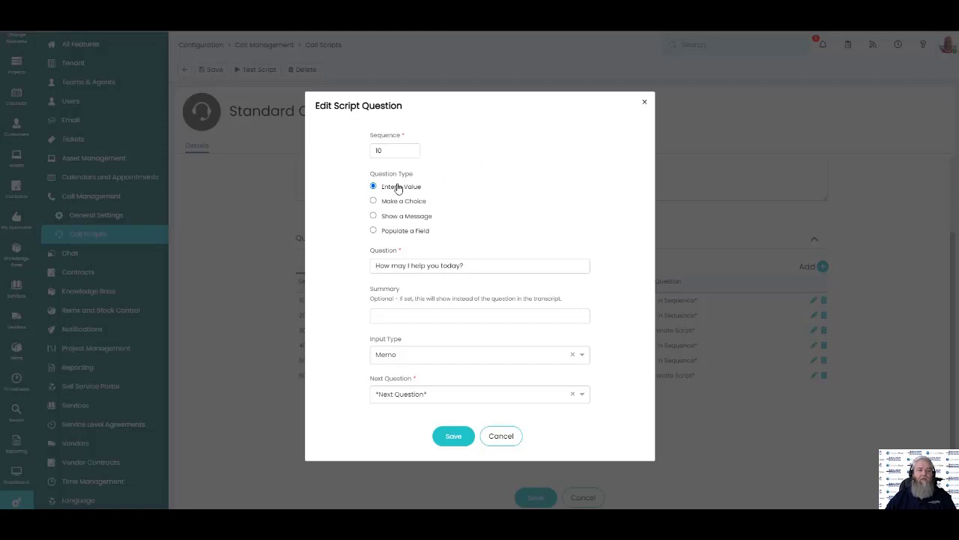
drag(383, 187, 426, 192)
click(471, 266)
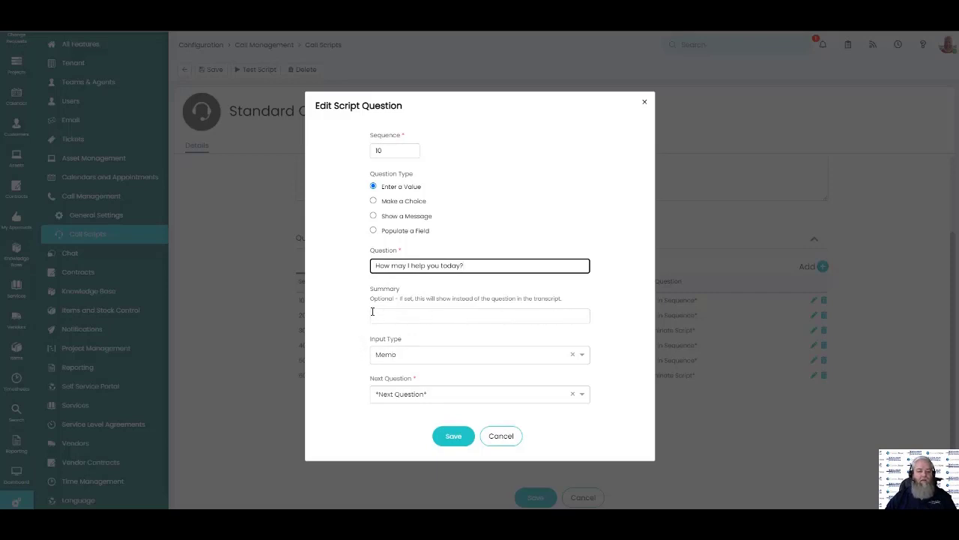
click(371, 312)
click(403, 356)
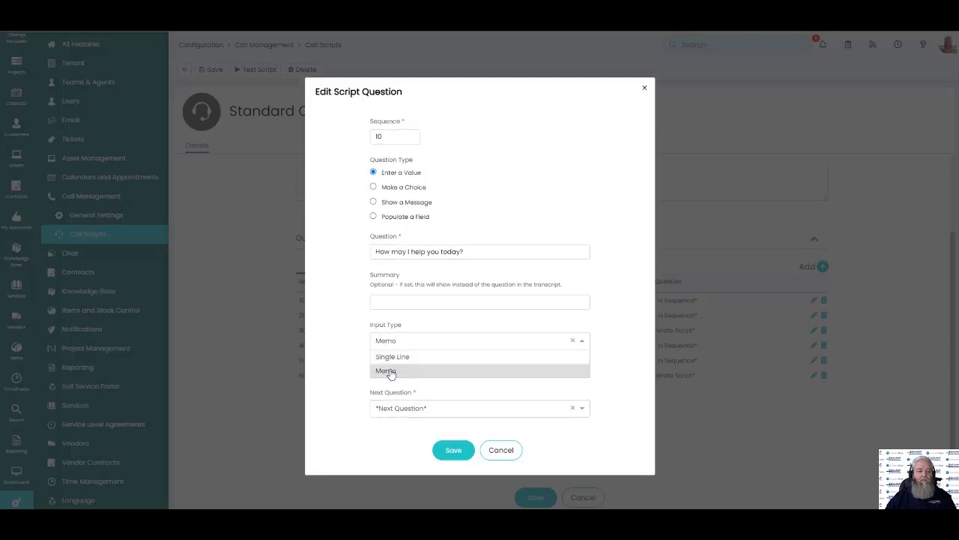
click(386, 371)
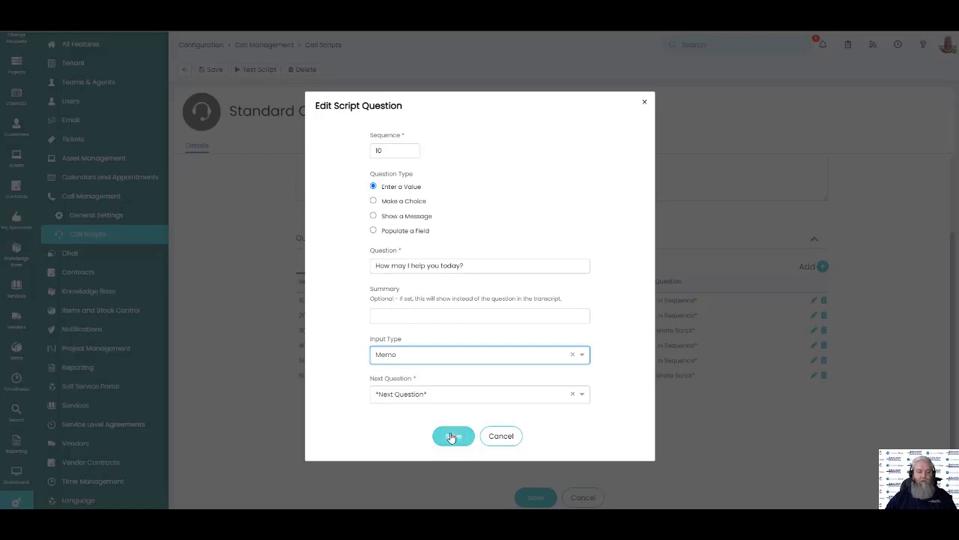
click(499, 439)
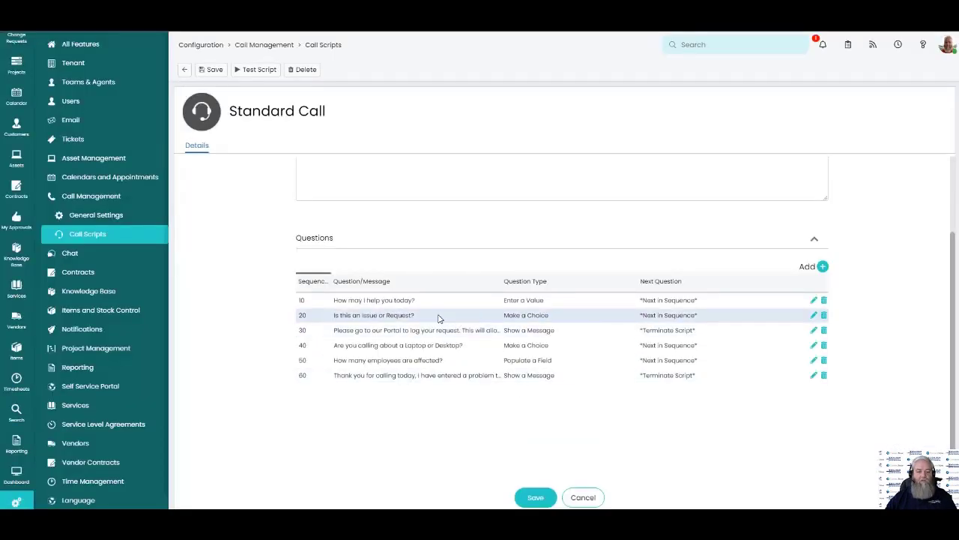
Inspect question 20's Issue choice, which leads to the Laptop or Desktop question, without changing it
click(813, 315)
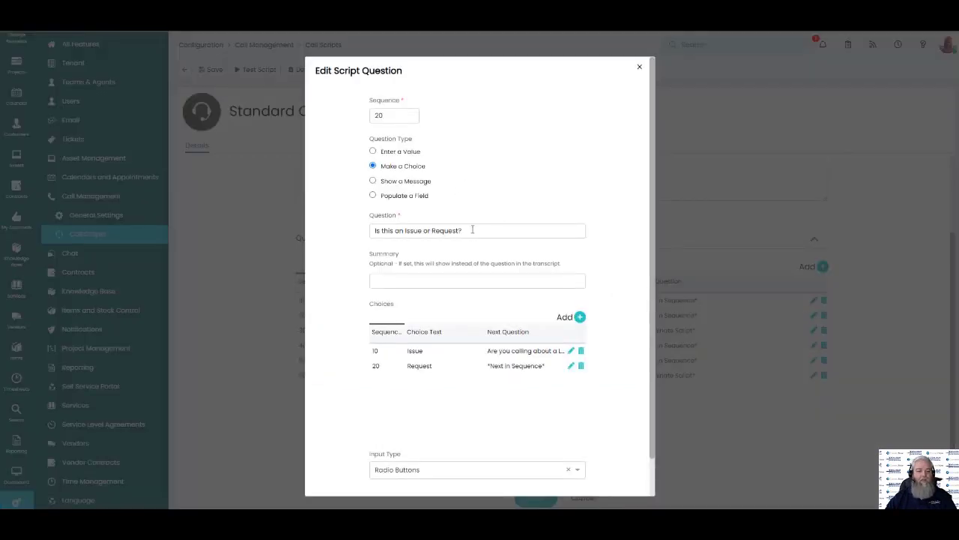
drag(472, 229, 364, 231)
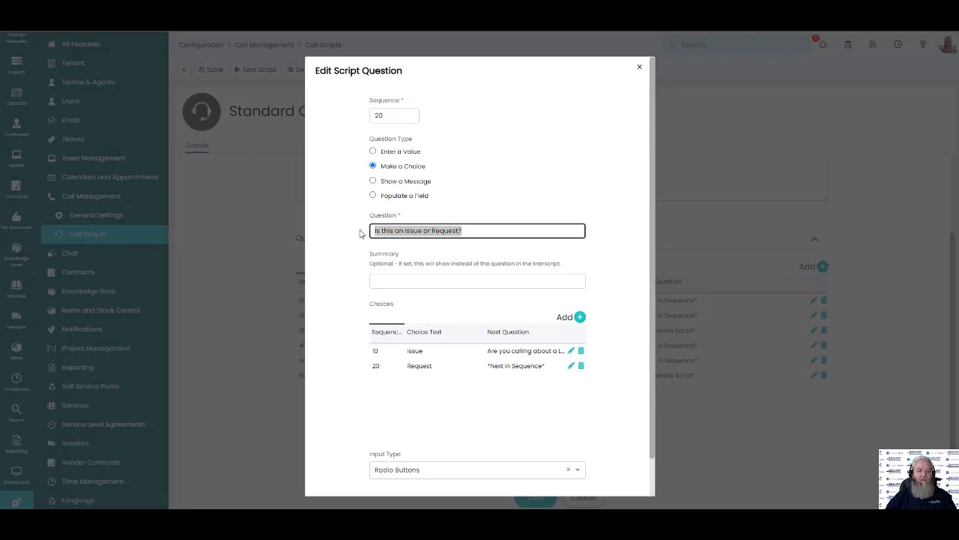
click(464, 232)
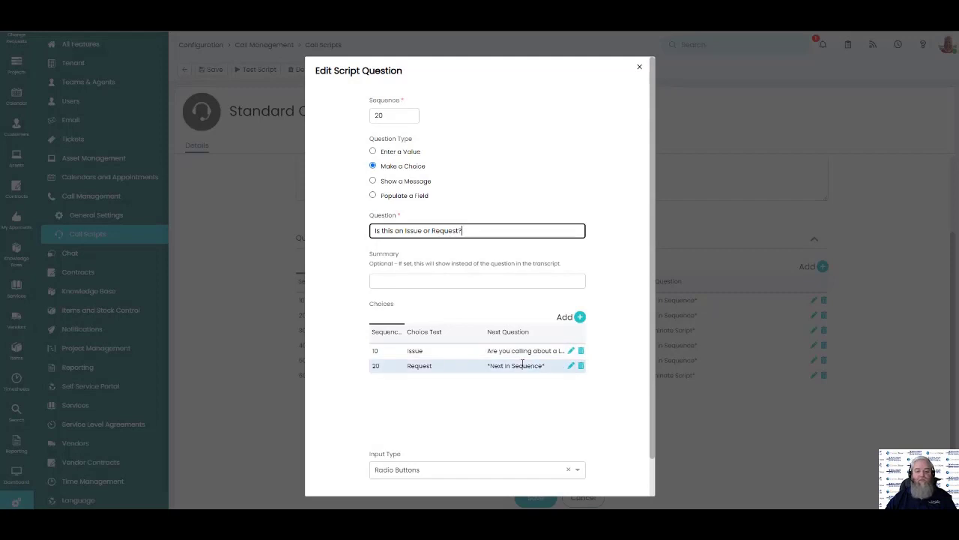
click(571, 351)
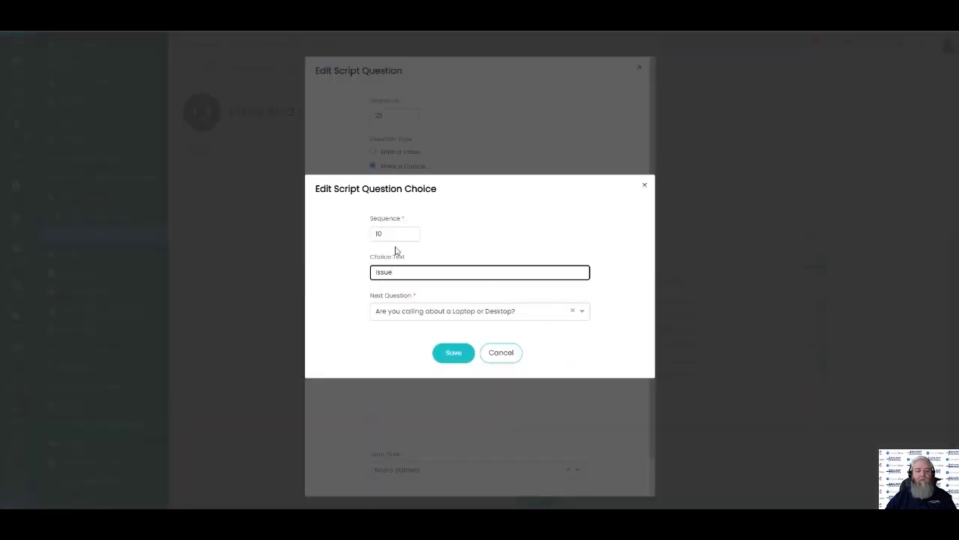
click(408, 310)
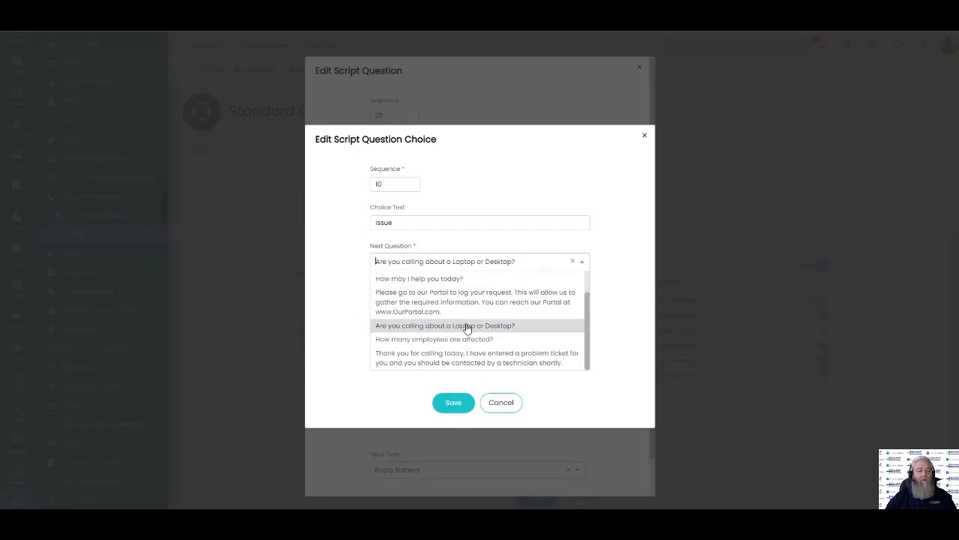
click(506, 404)
click(506, 366)
Keep Radio Buttons as the choices' input type and cancel the question dialog
scroll(392, 412, down, 2)
click(423, 428)
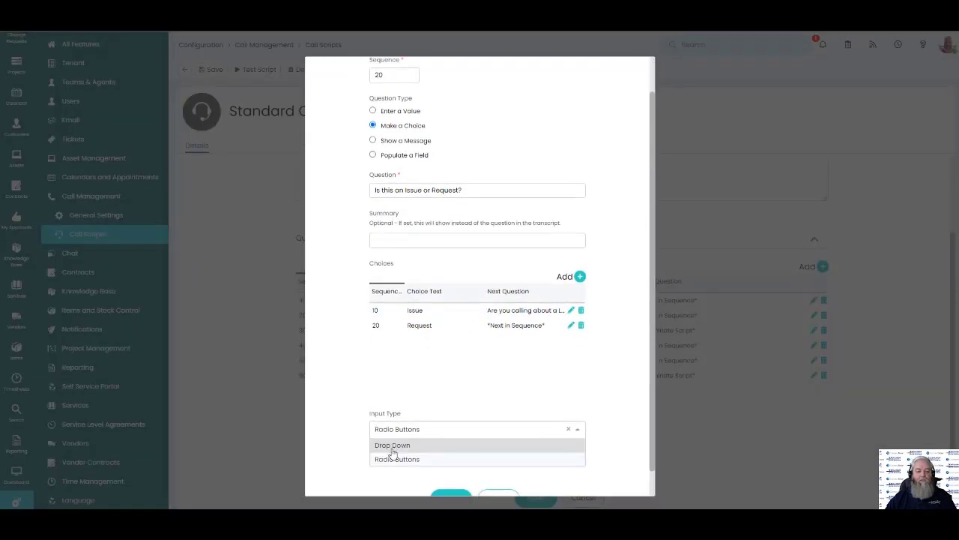
click(349, 428)
click(509, 473)
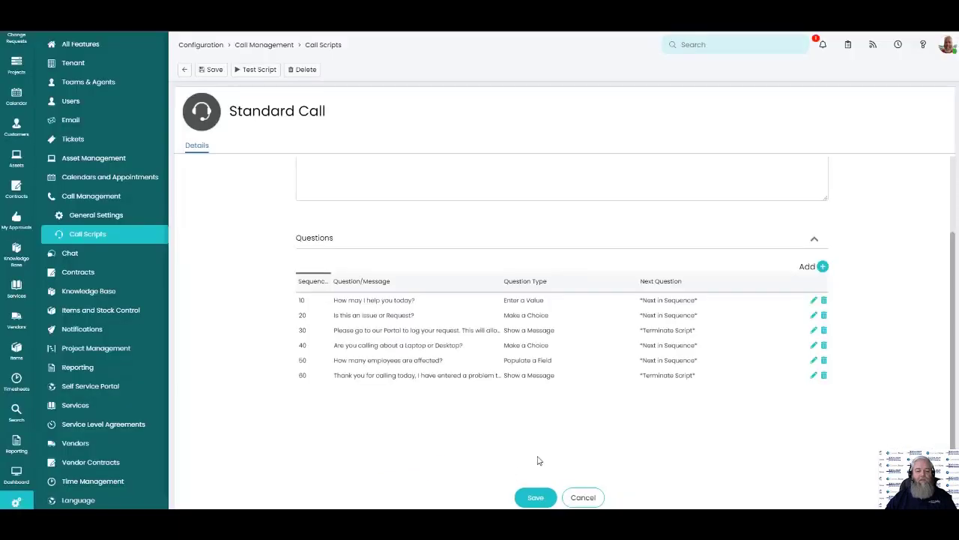
click(815, 331)
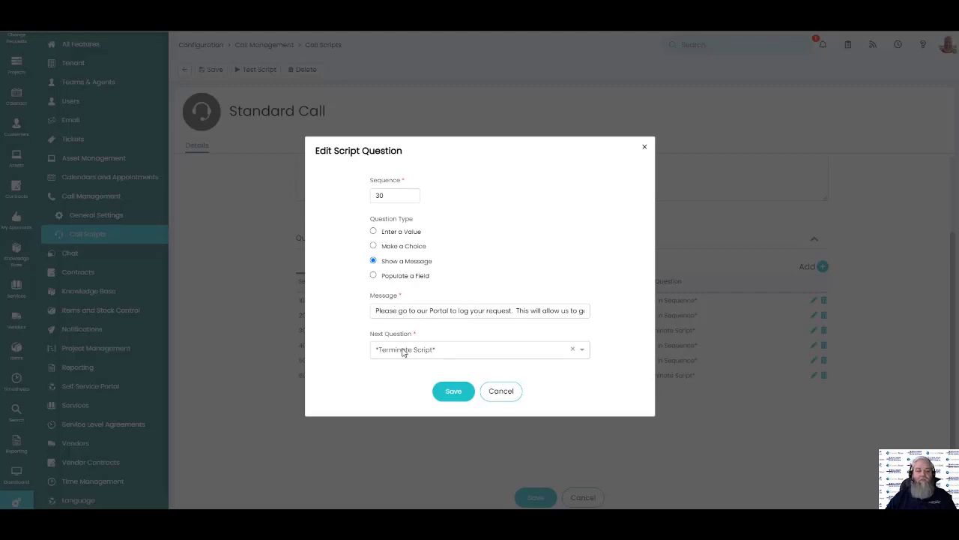
click(402, 351)
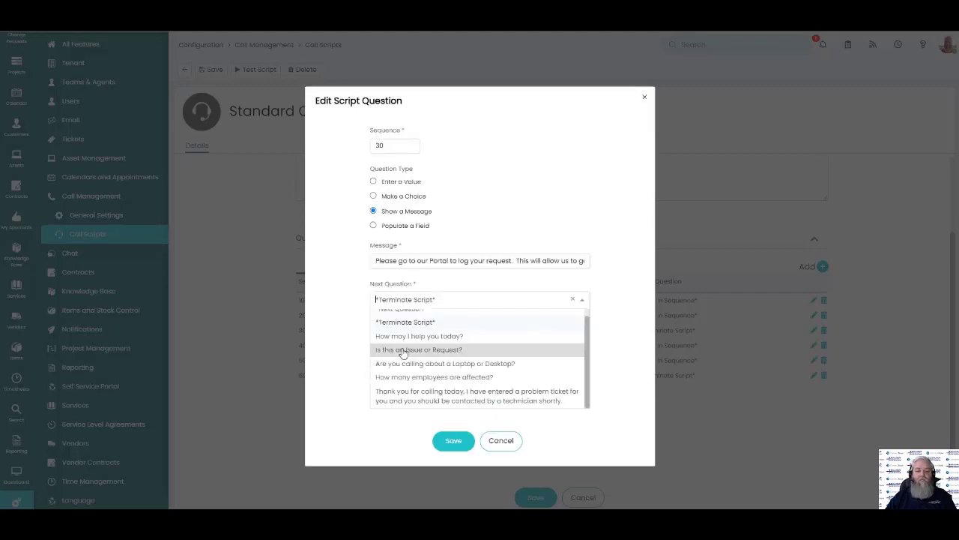
click(346, 314)
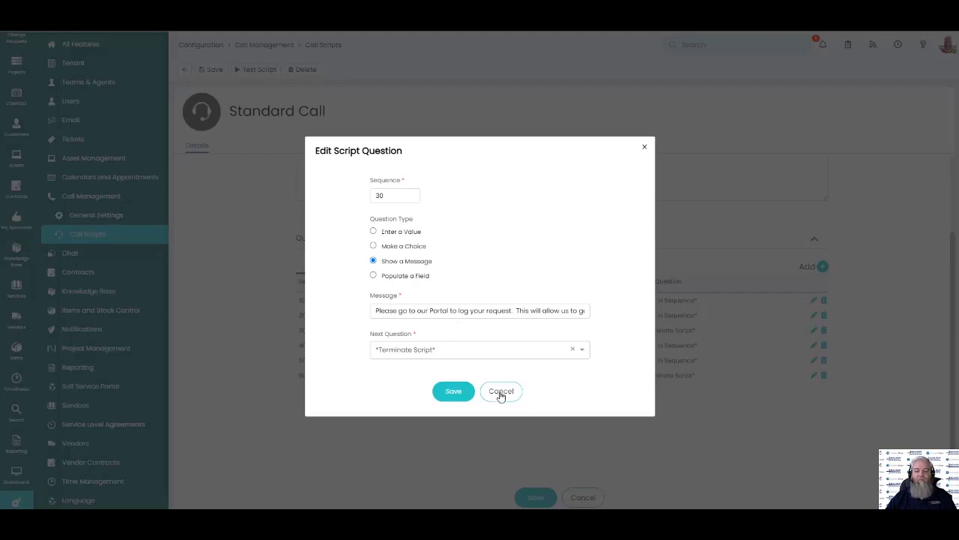
click(500, 392)
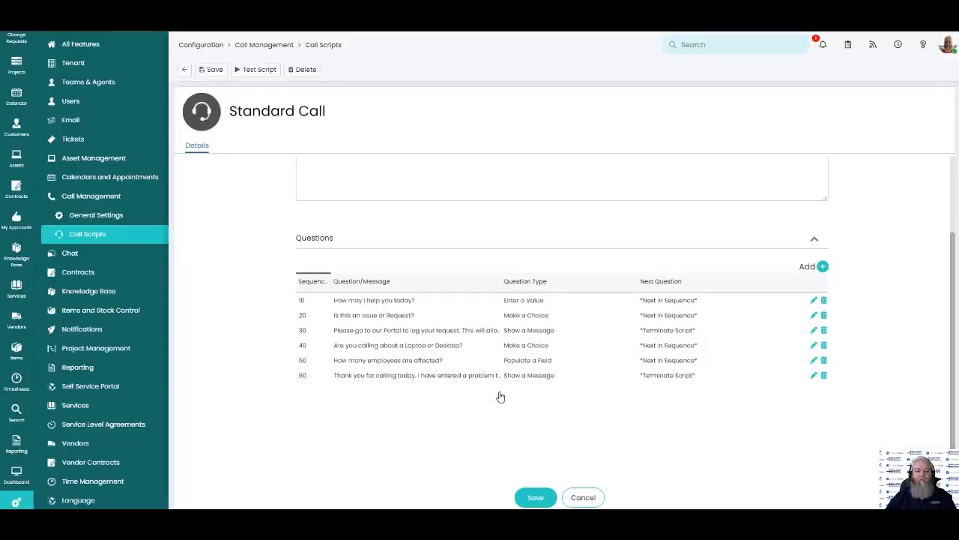
click(813, 360)
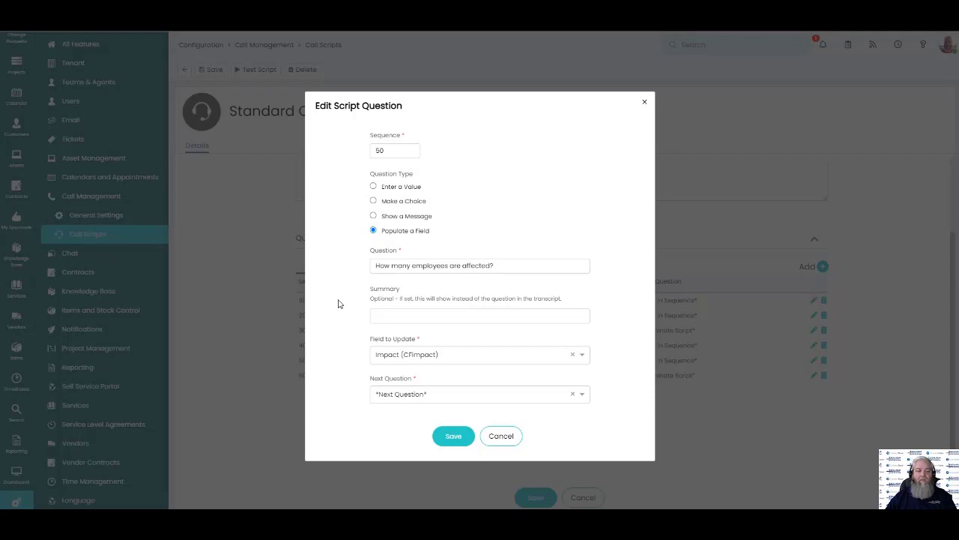
click(514, 266)
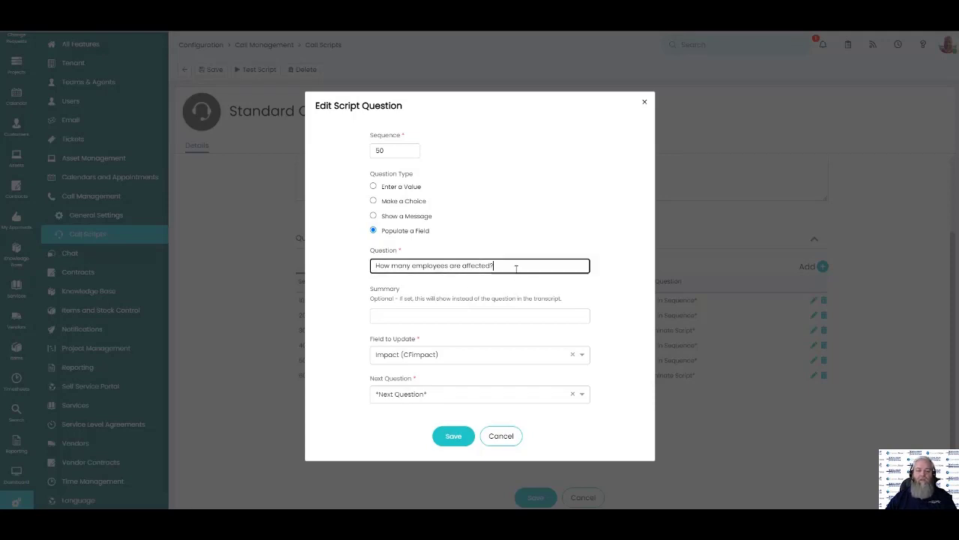
click(415, 356)
click(500, 435)
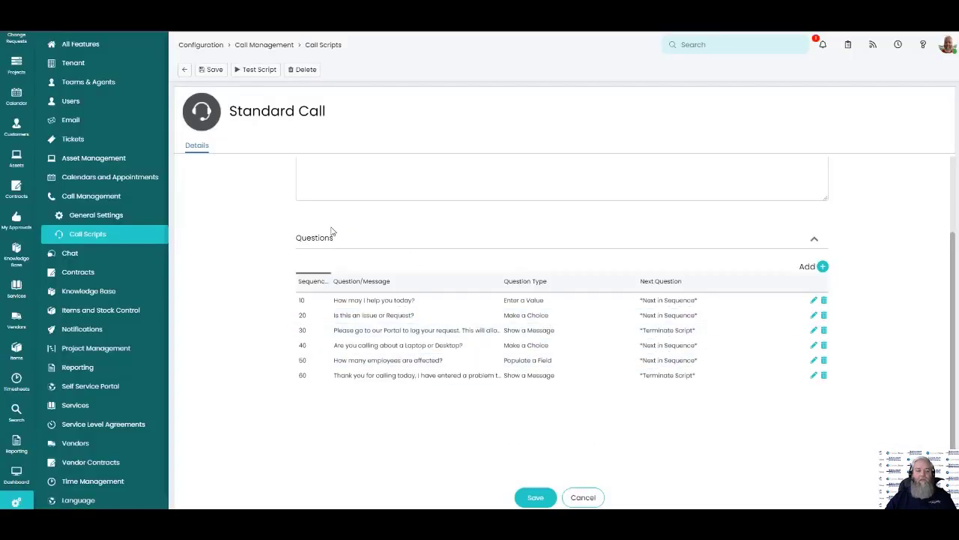
Start a New Call from Incidents and match the caller to the Excalibur Data Systems user, searching 'micha'
scroll(21, 209, up, 3)
click(14, 79)
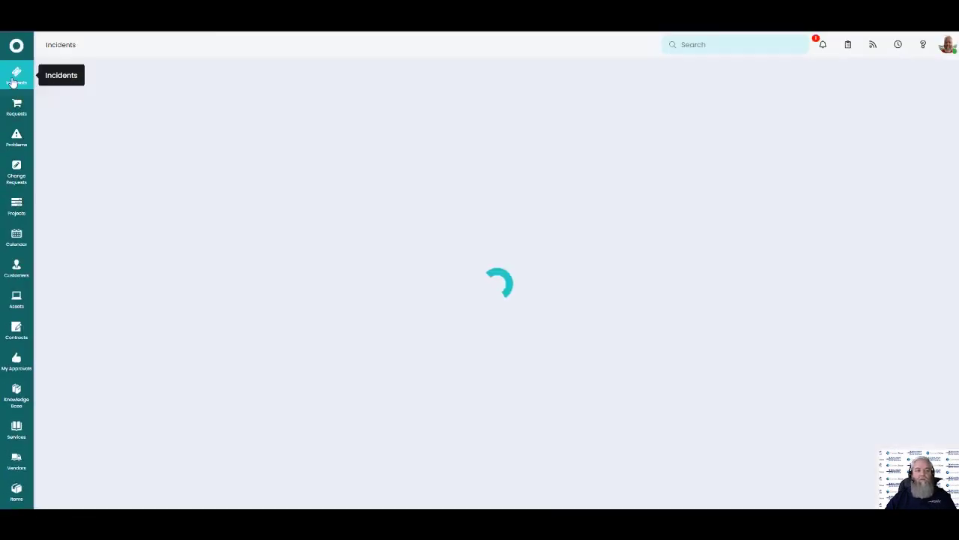
mouse_move(921, 70)
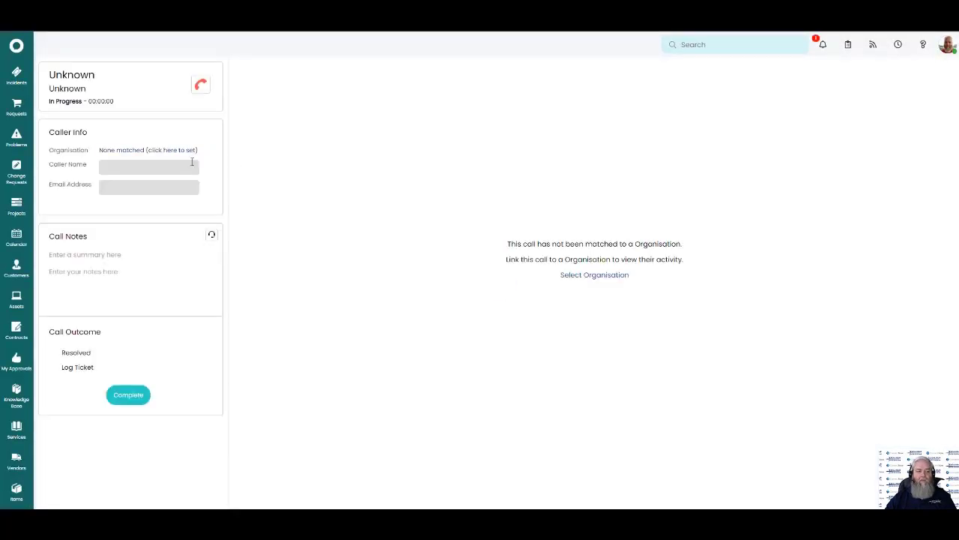
click(147, 150)
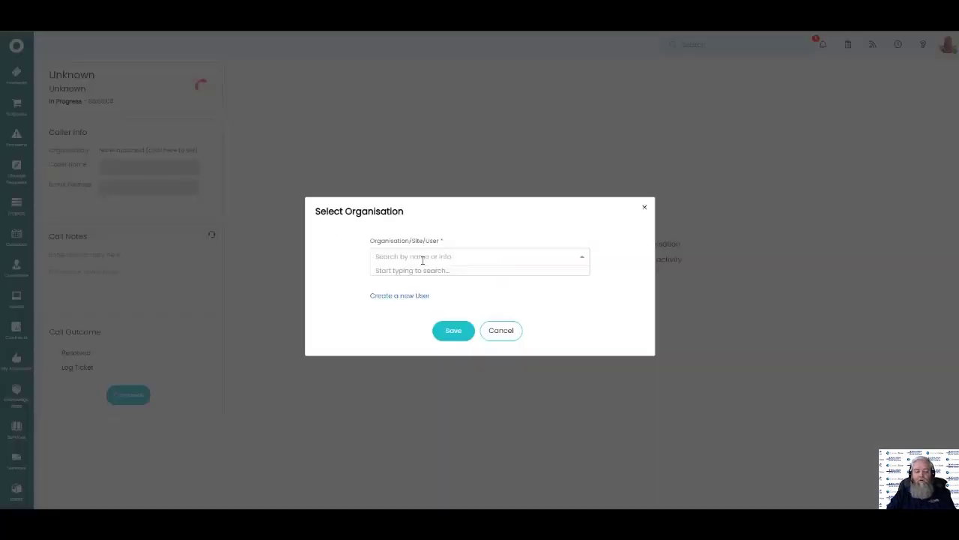
text(mic)
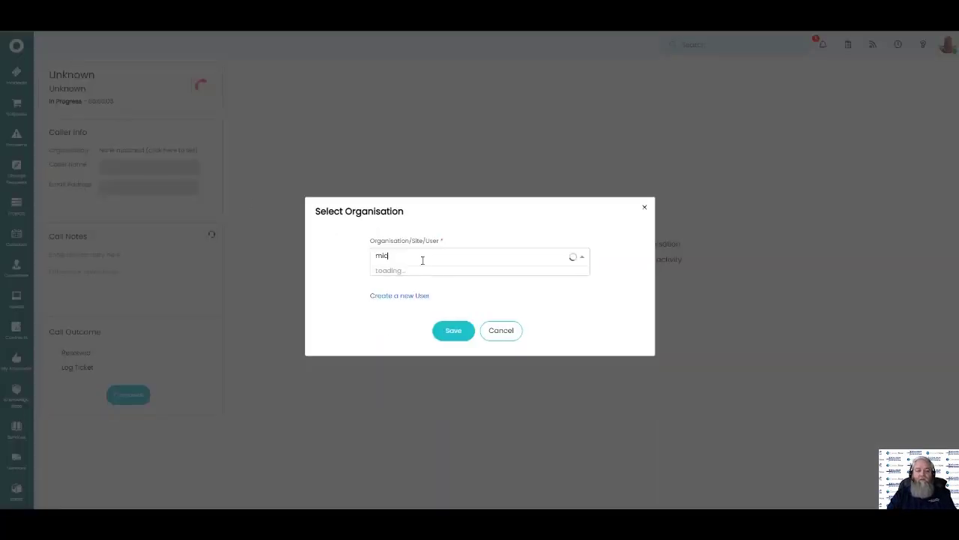
text(ha)
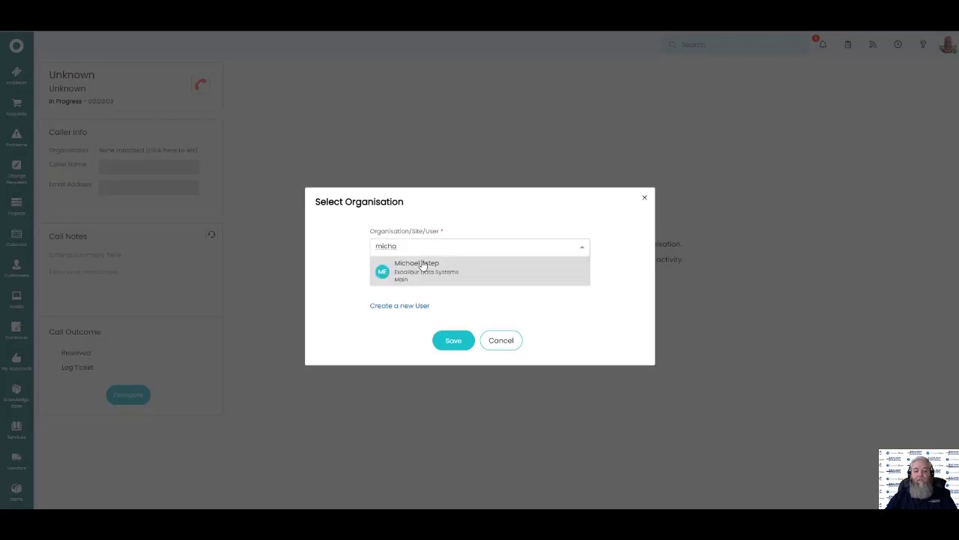
click(422, 265)
click(446, 328)
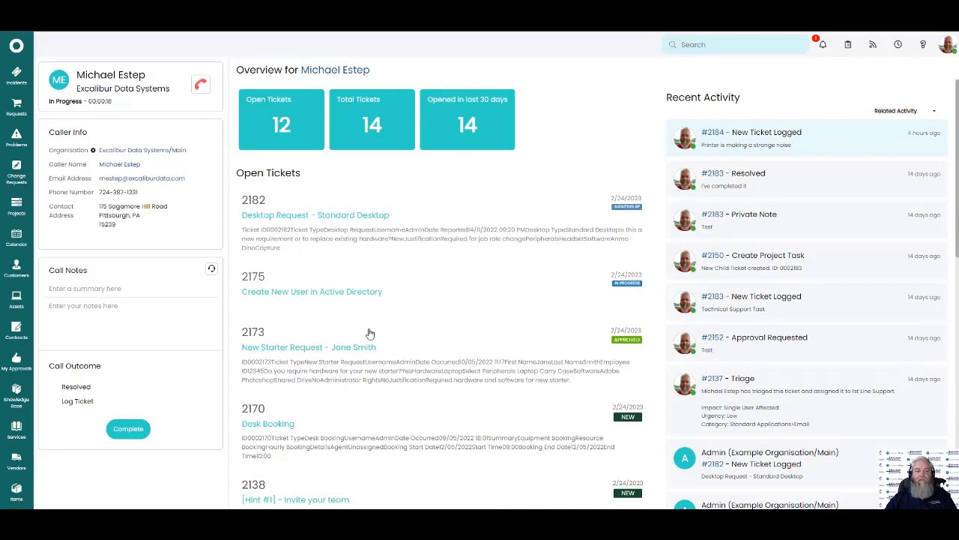
scroll(368, 332, down, 7)
scroll(396, 336, up, 7)
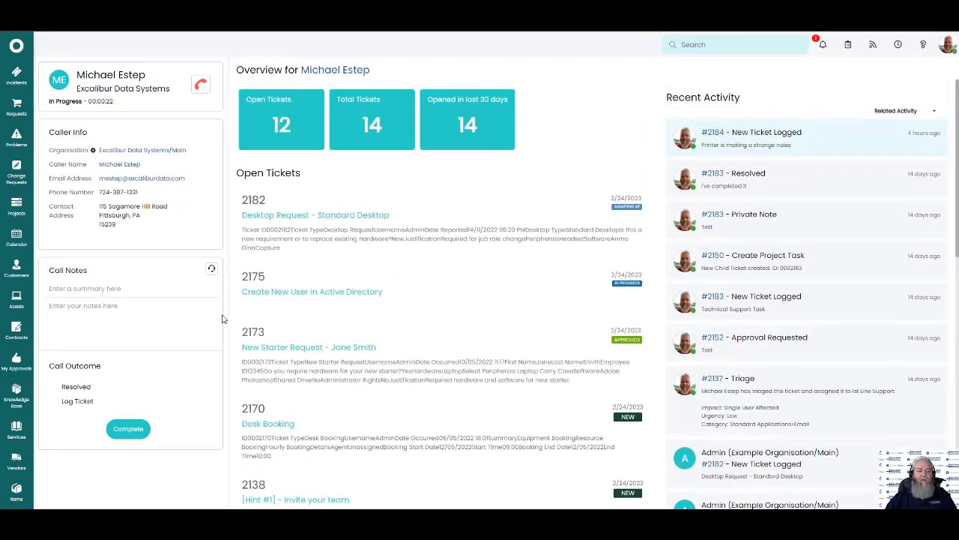
Run Standard Call and describe the problem: laptop not working, screen doesn't come on at power-up
click(212, 270)
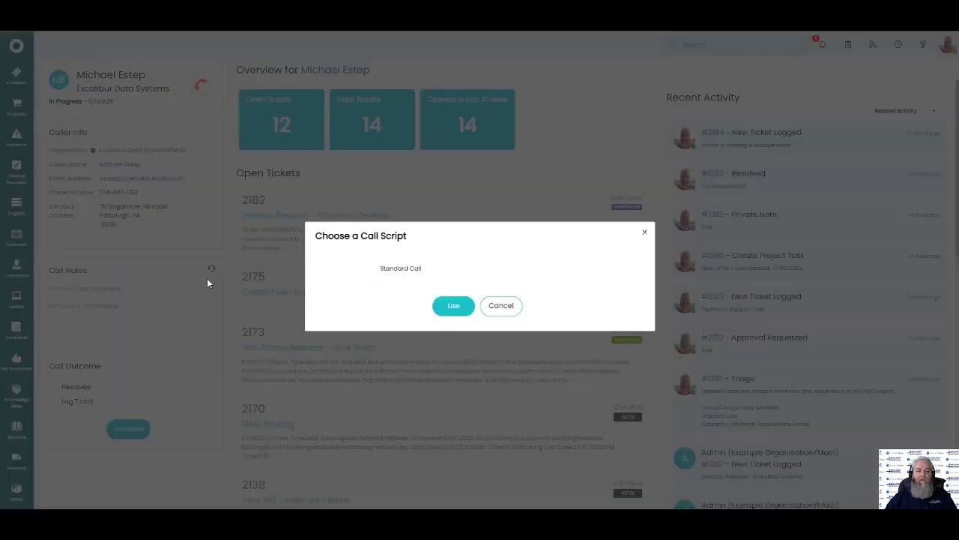
click(400, 275)
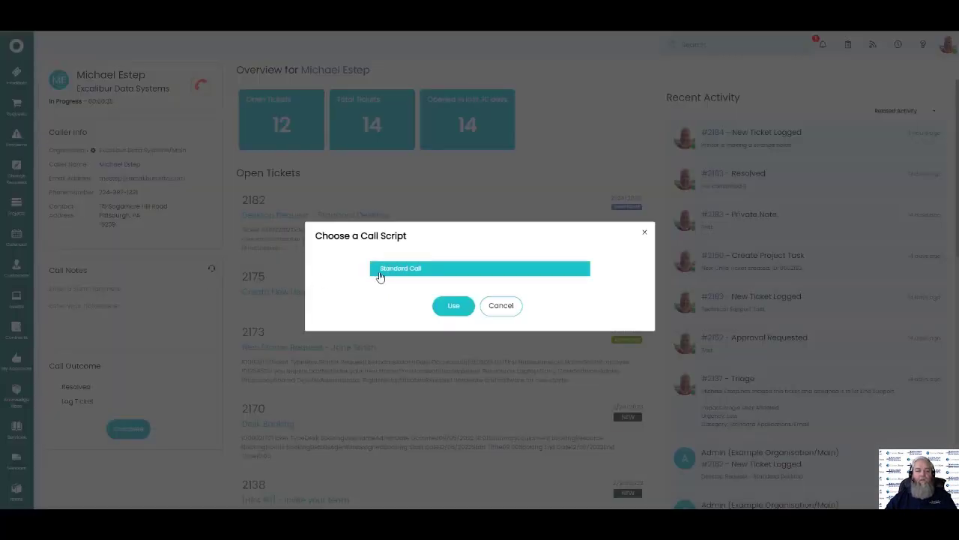
click(454, 305)
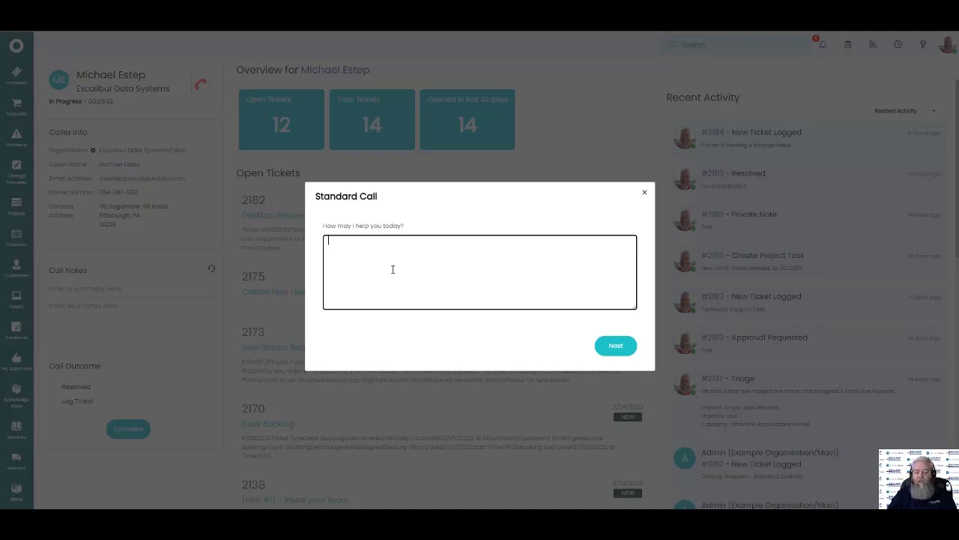
text(My laptop is not )
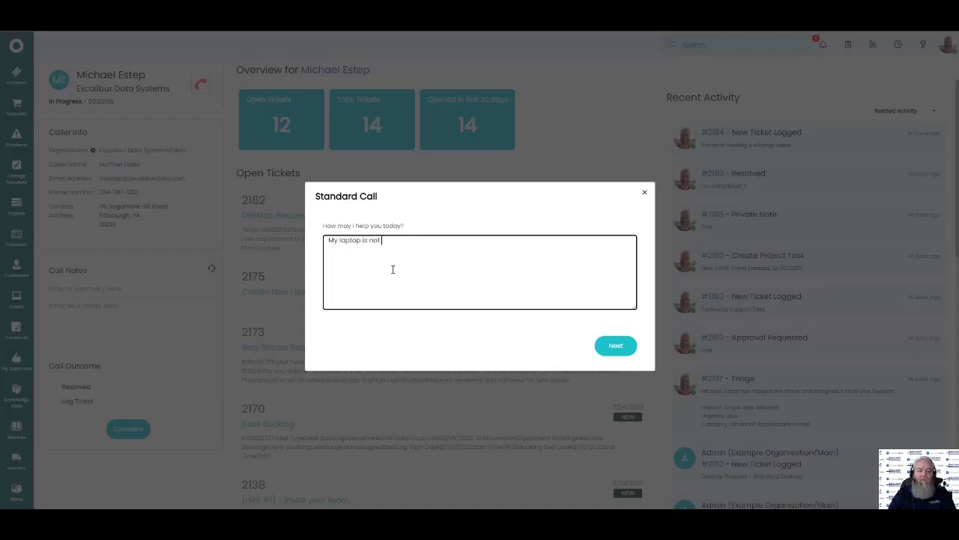
text(working the)
key(BackSpace)
key(BackSpace)
key(BackSpace)
key(BackSpace)
text(. The screen does not come u)
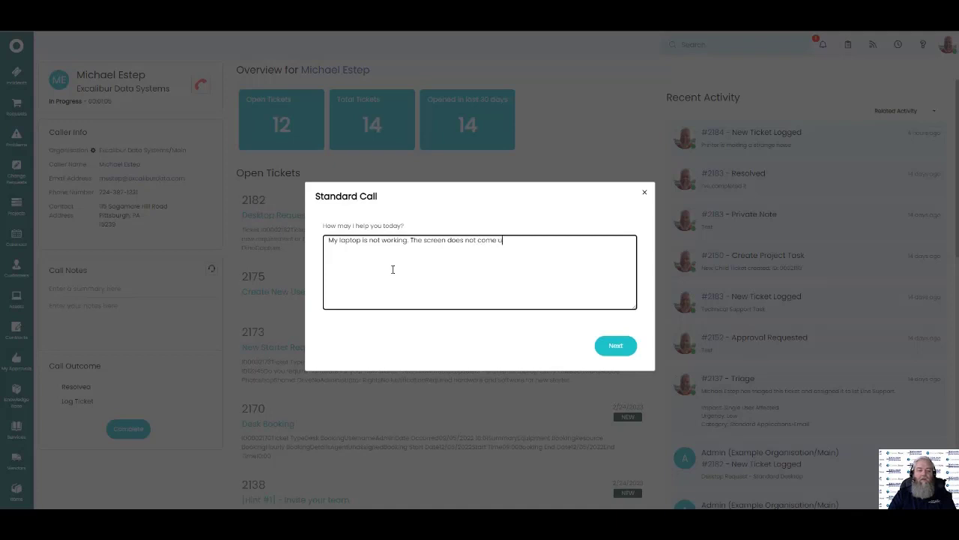
text(n when I power it up)
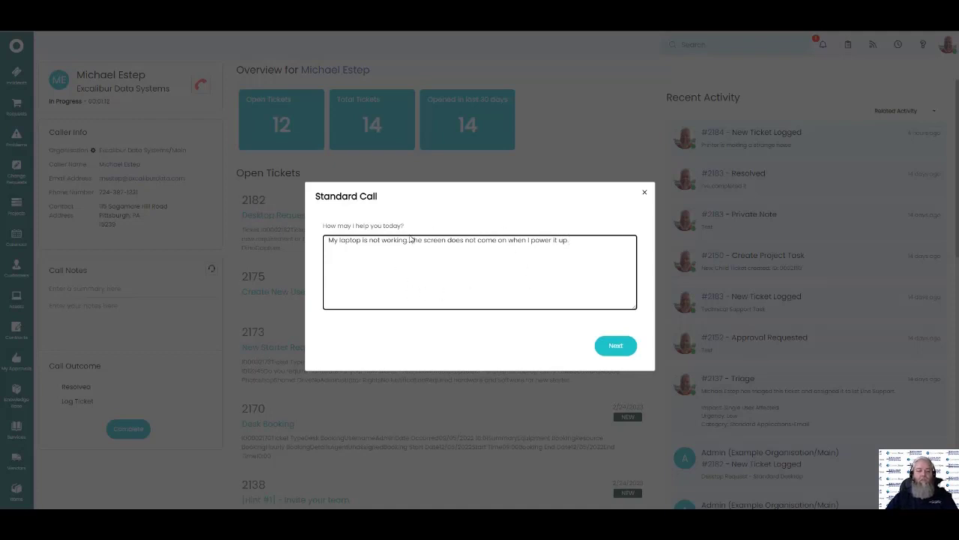
text(.)
click(616, 348)
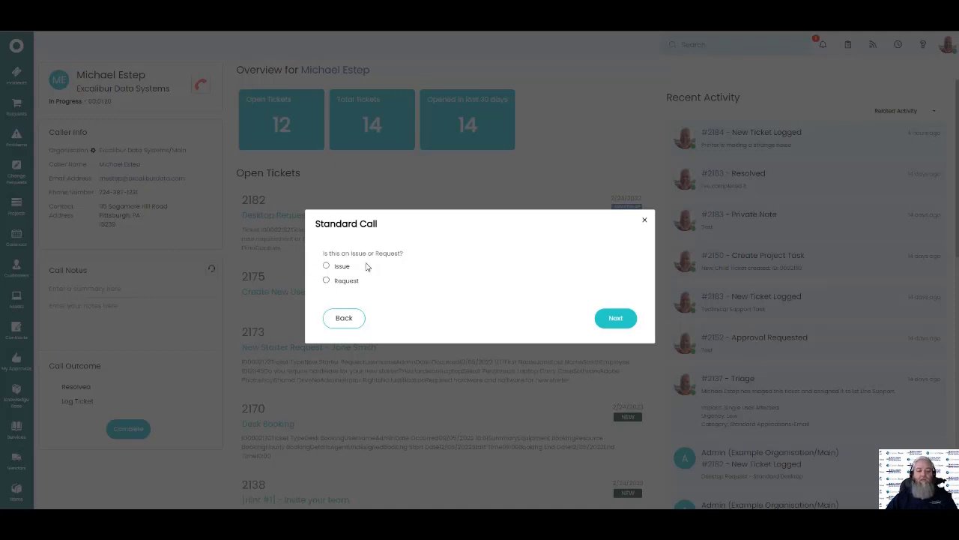
Answer Issue, Laptop, and Single User Affected to reach the script's closing message
click(333, 266)
click(605, 320)
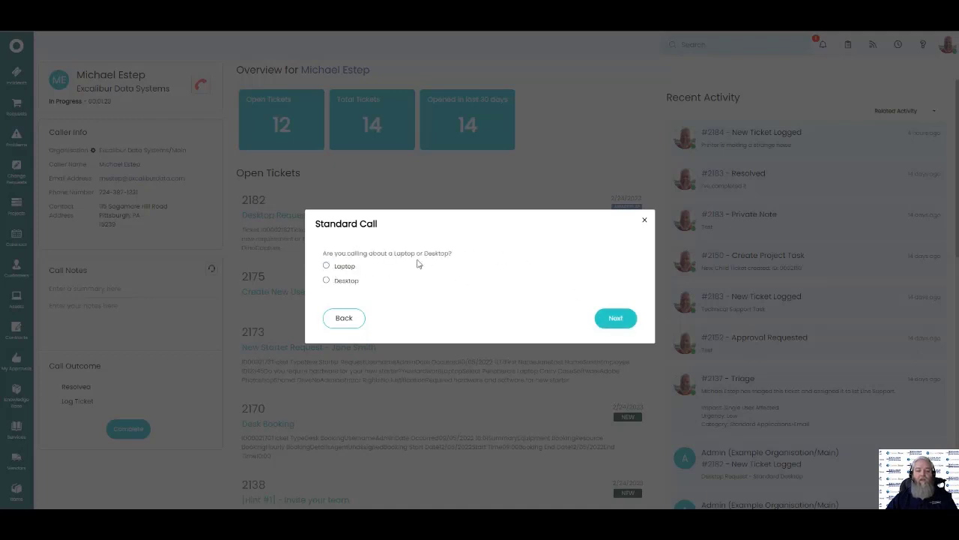
click(326, 266)
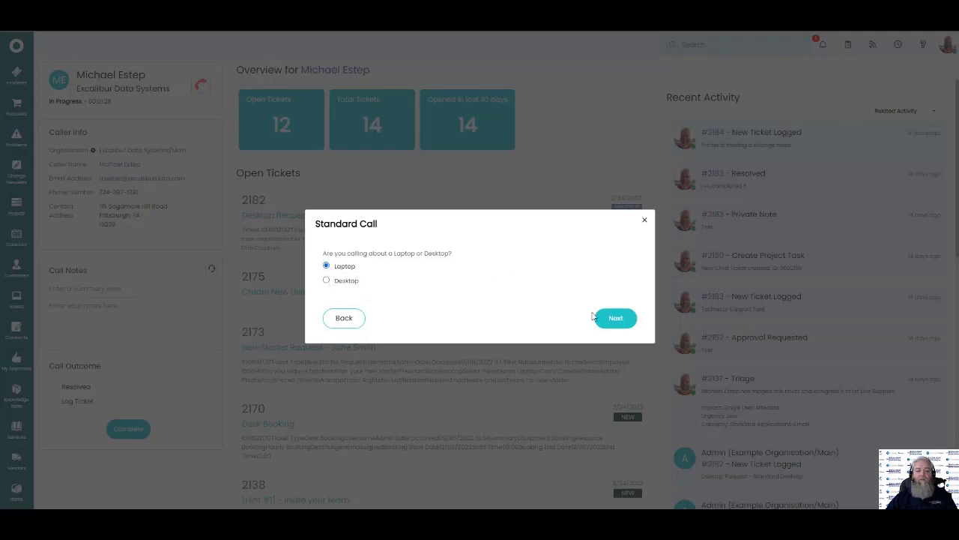
click(614, 320)
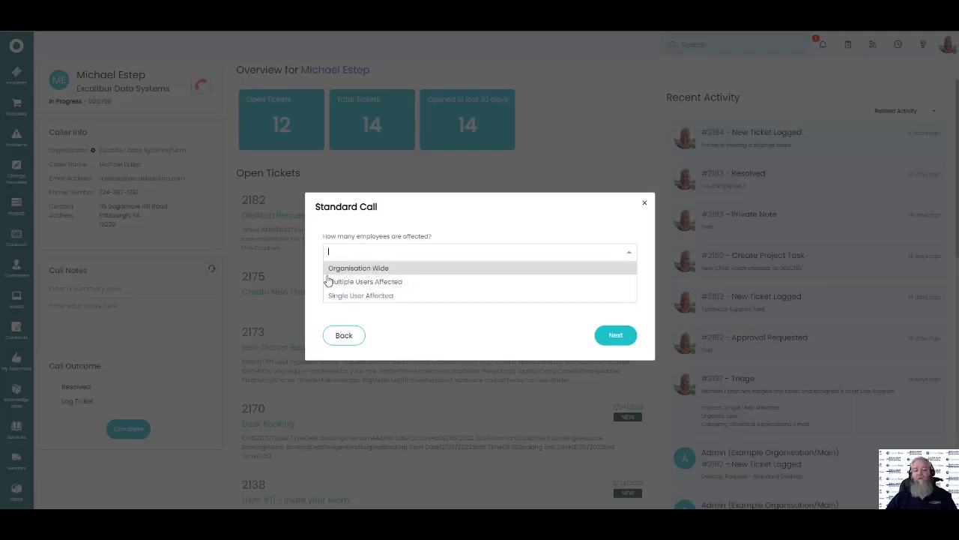
click(376, 303)
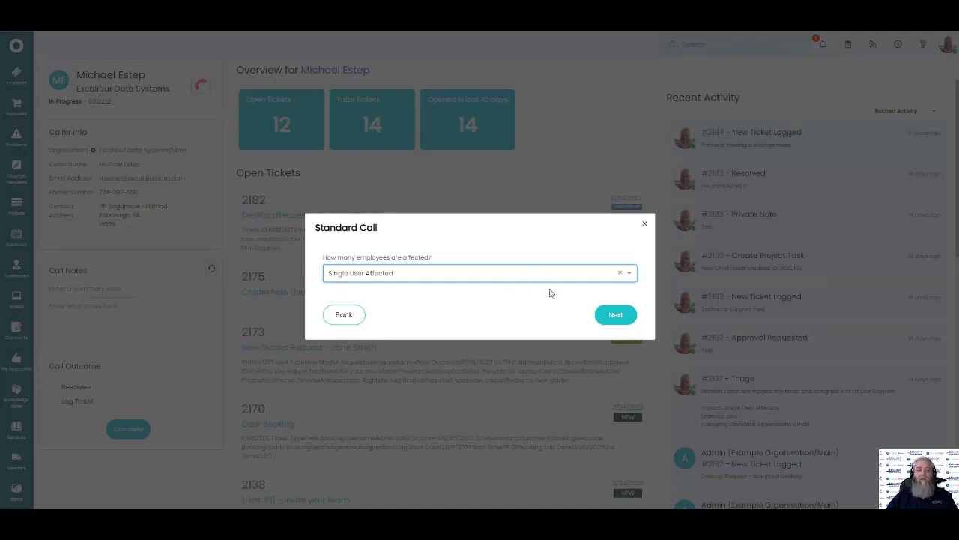
click(615, 316)
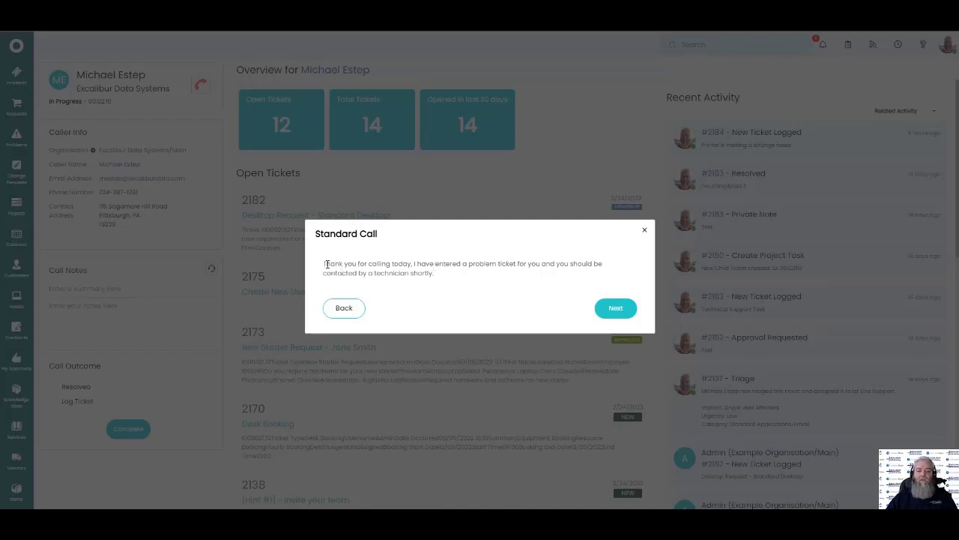
Send the script to the call notes, choose Log Ticket as Call Outcome, and complete as IN-0002185
drag(332, 264, 496, 274)
click(485, 277)
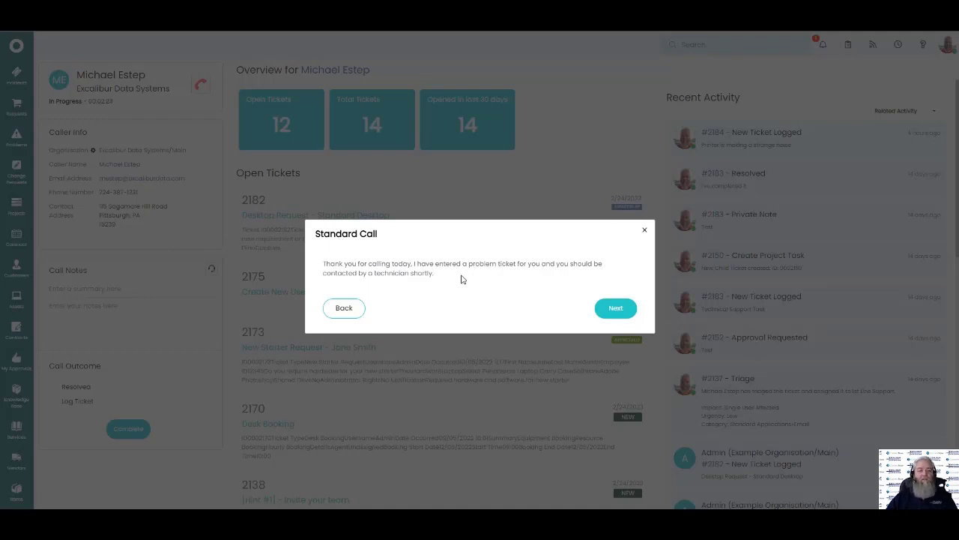
click(623, 312)
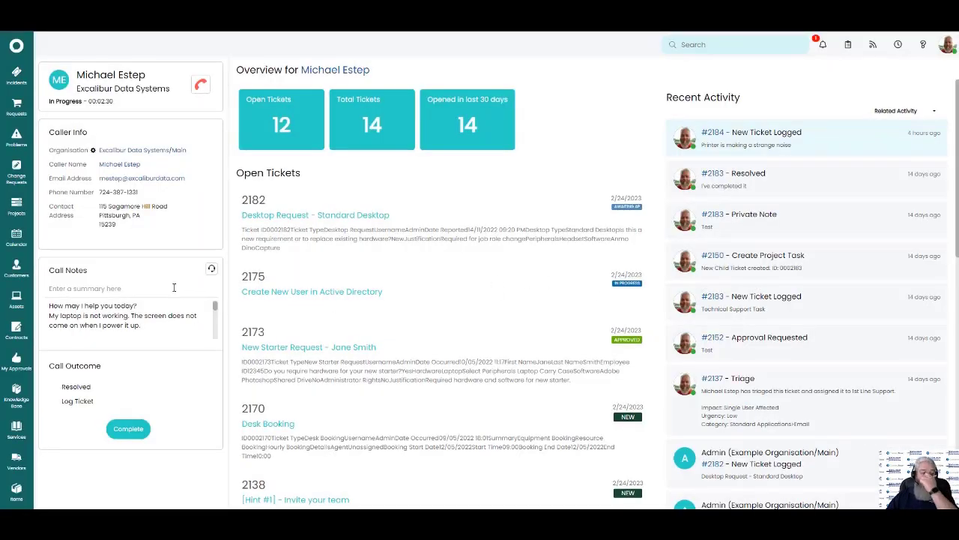
click(89, 401)
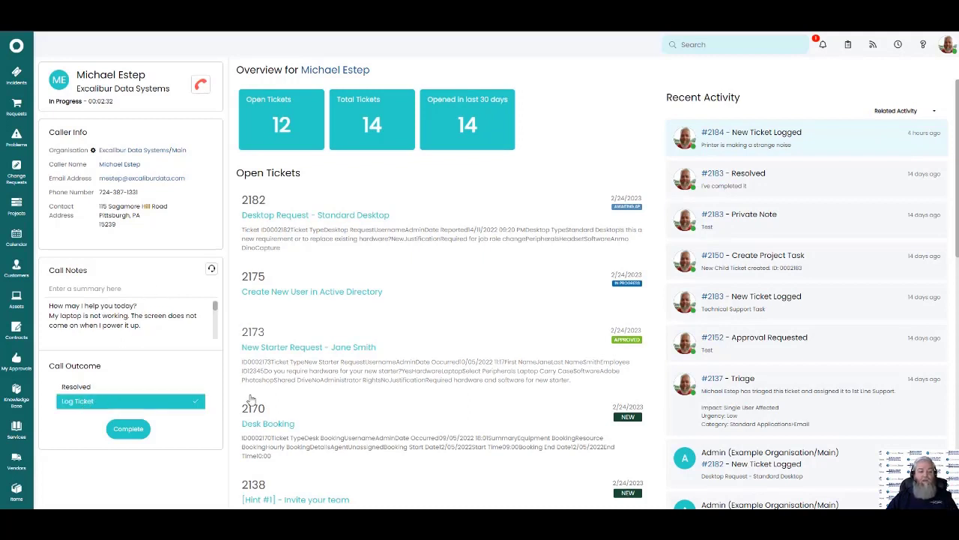
click(84, 288)
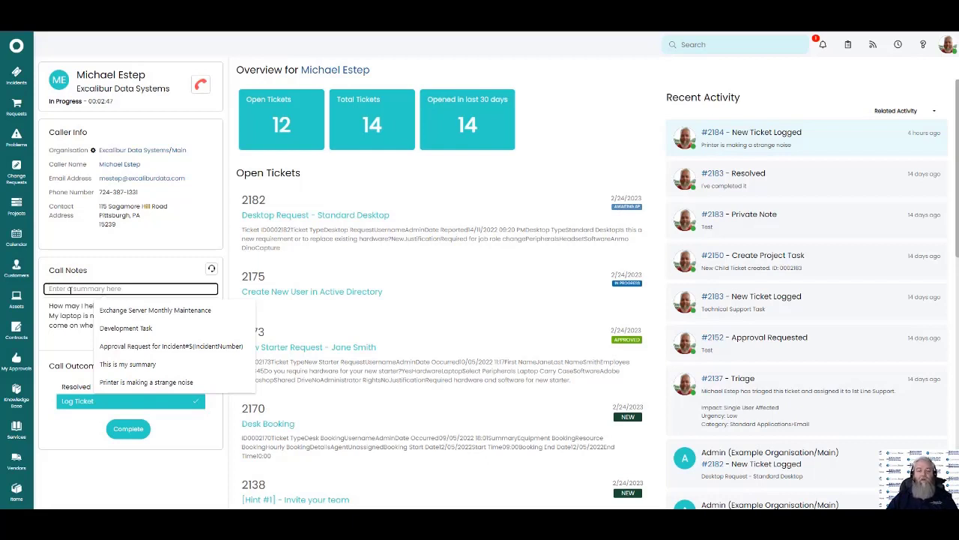
click(128, 428)
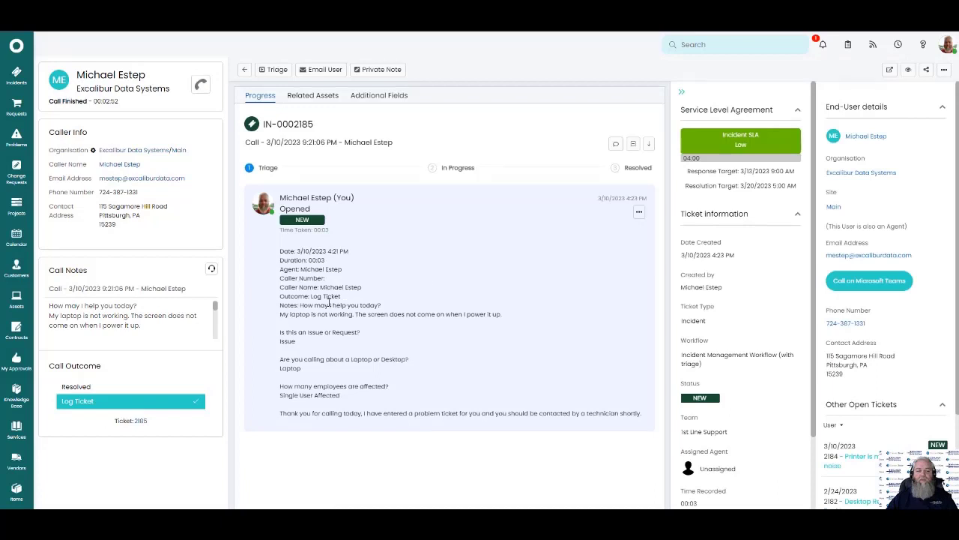
Check IN-0002185's recorded script answers, leave Urgency unset, and return to the Progress timeline
drag(301, 303, 664, 419)
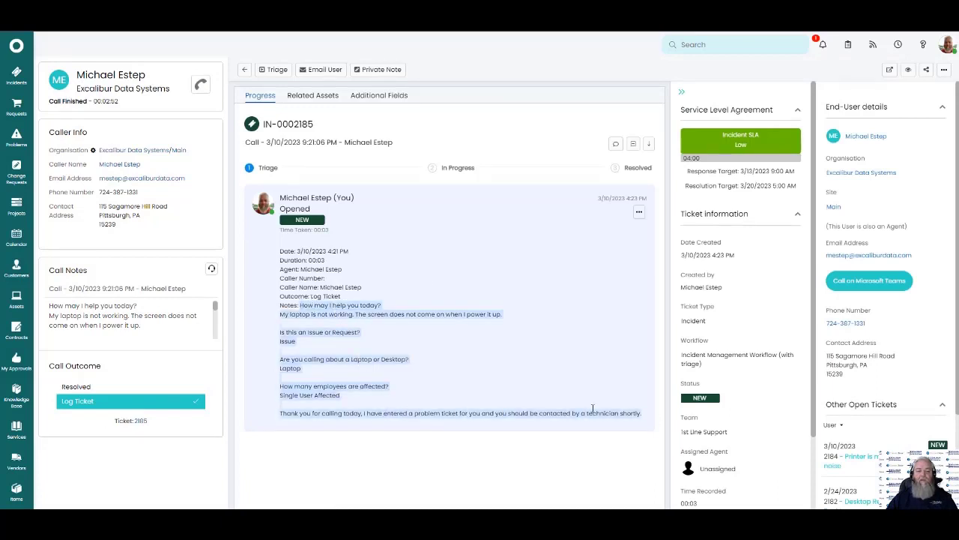
click(434, 383)
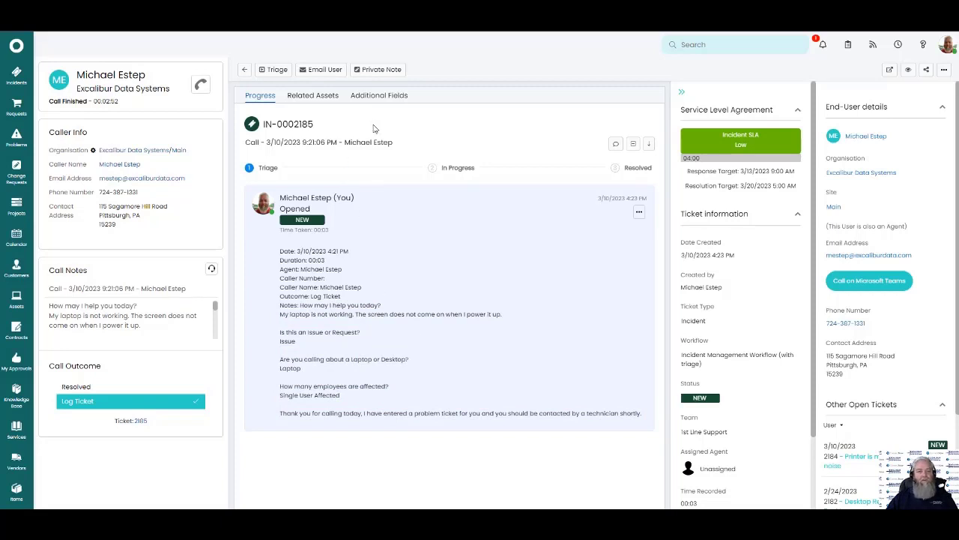
click(369, 96)
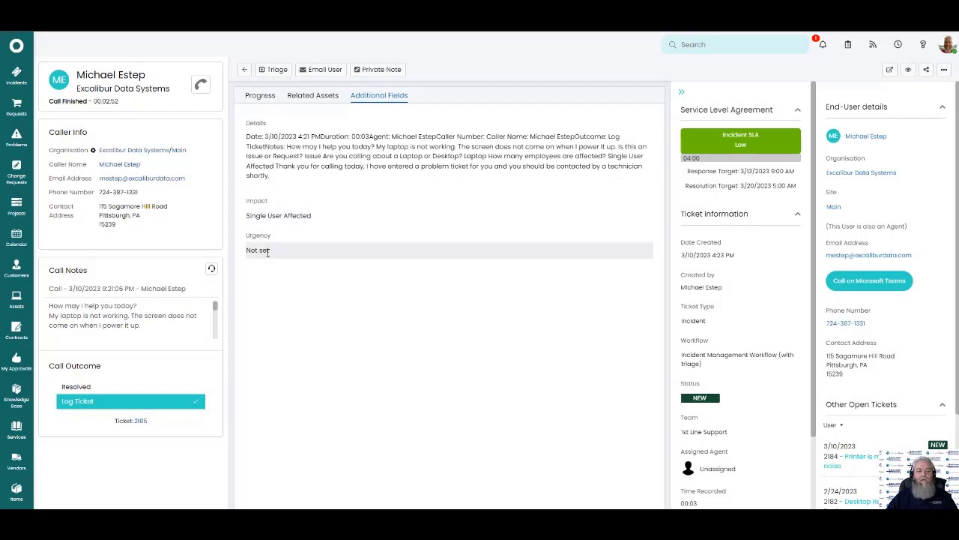
click(273, 250)
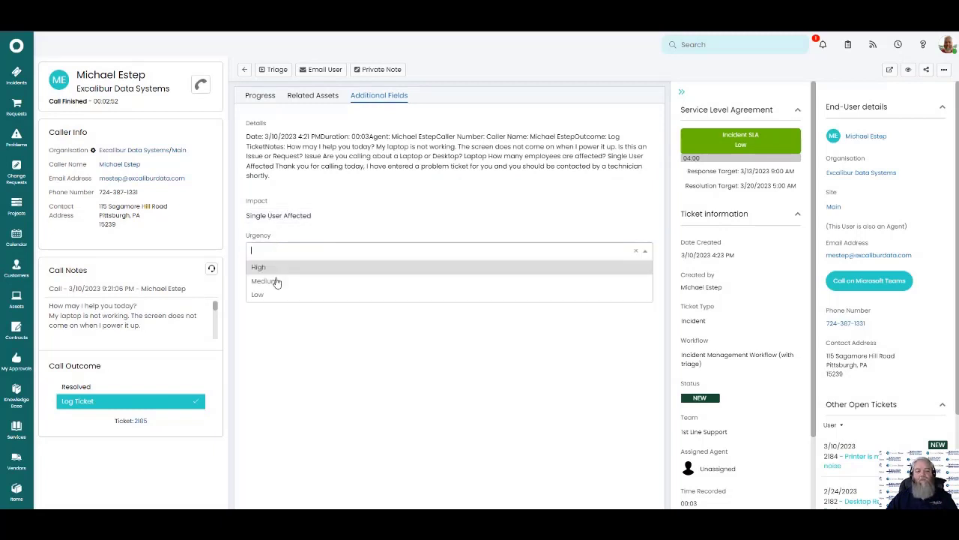
click(291, 335)
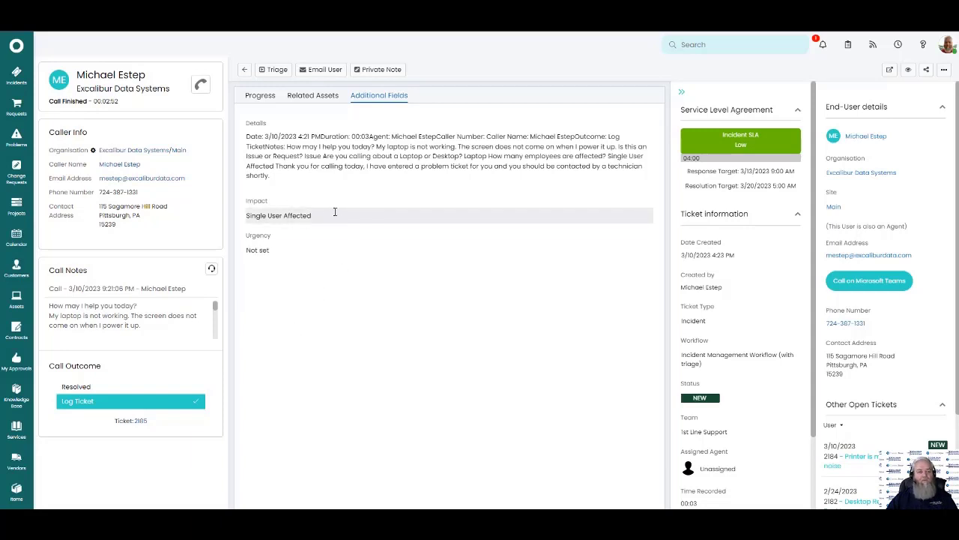
click(260, 99)
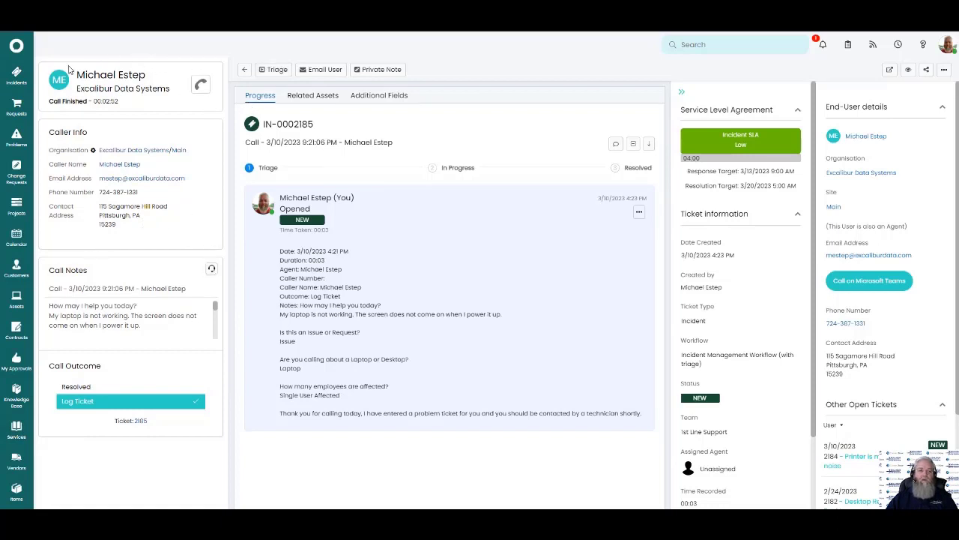
click(20, 73)
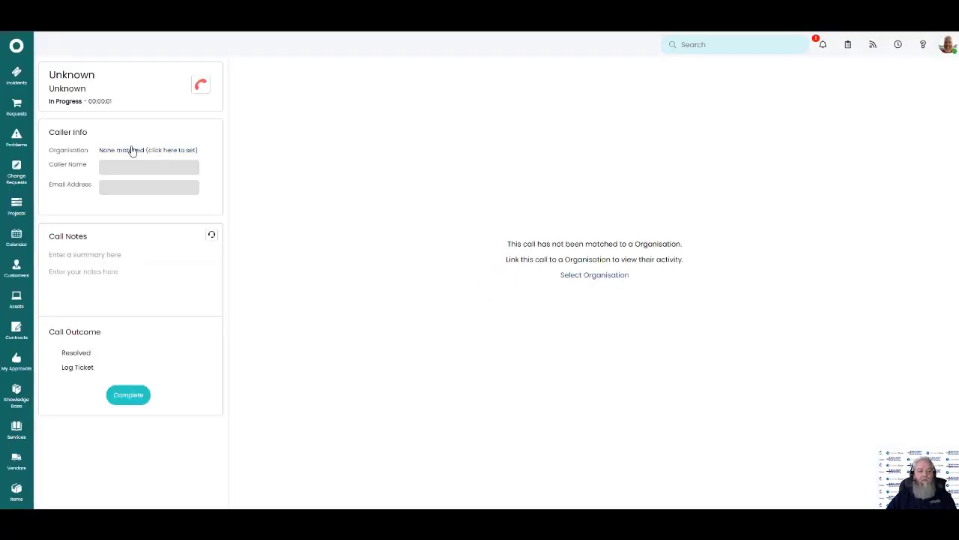
Match the unknown caller to the Excalibur Data Systems user by searching 'michae'
click(131, 151)
text(michae)
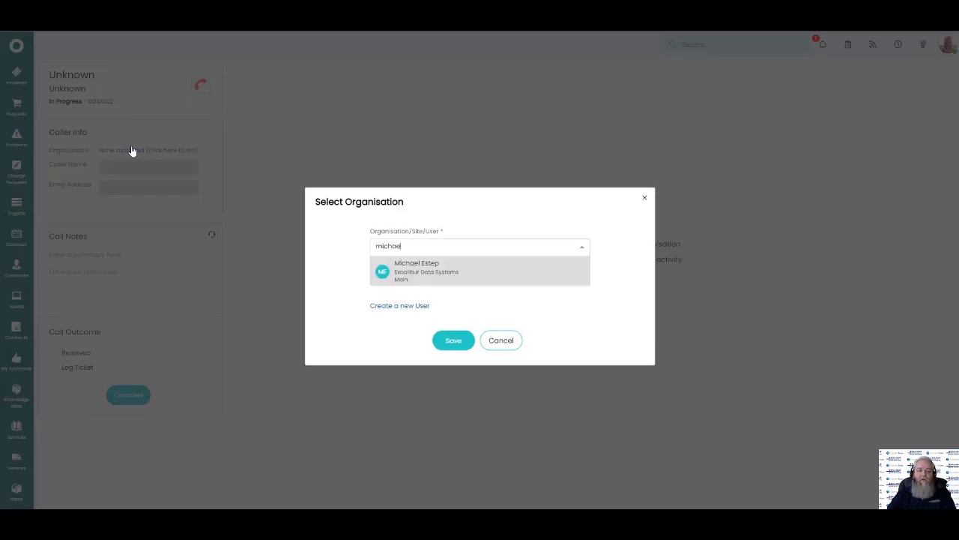
click(397, 263)
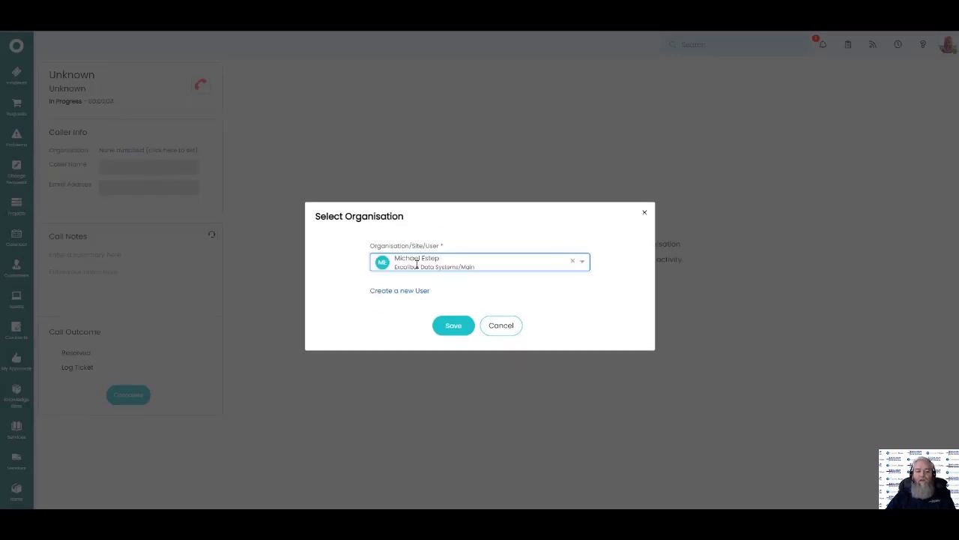
click(459, 327)
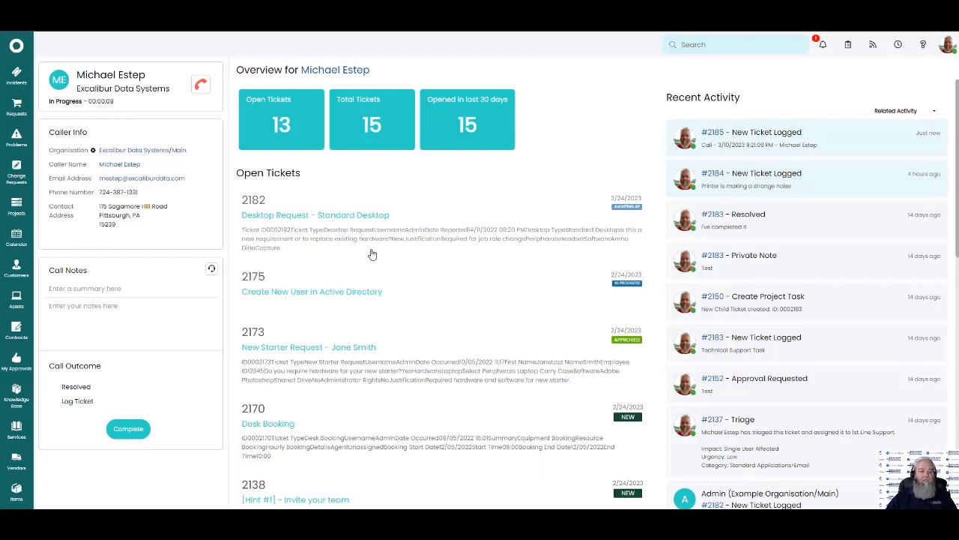
Run Standard Call with 'I need a new laptop', answer Request, and add it to call notes
click(211, 268)
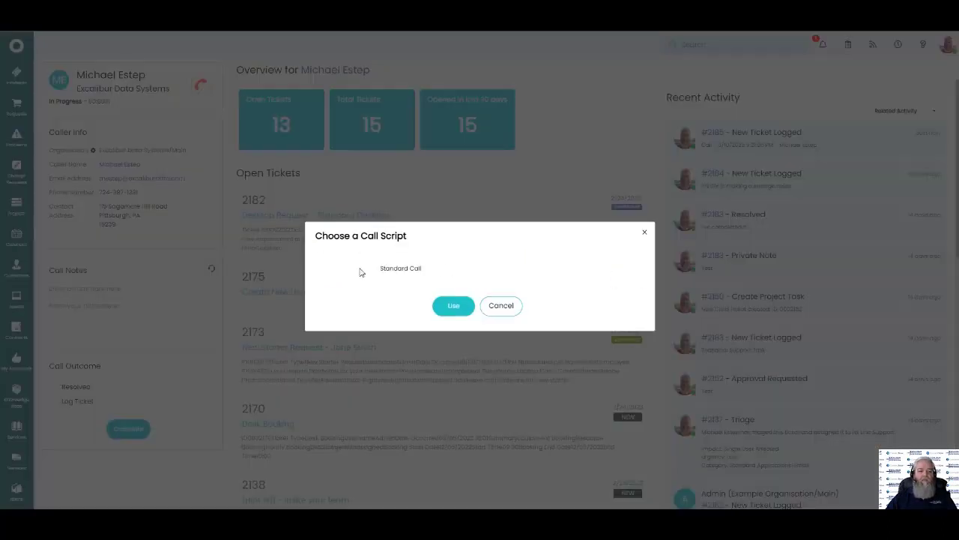
click(407, 268)
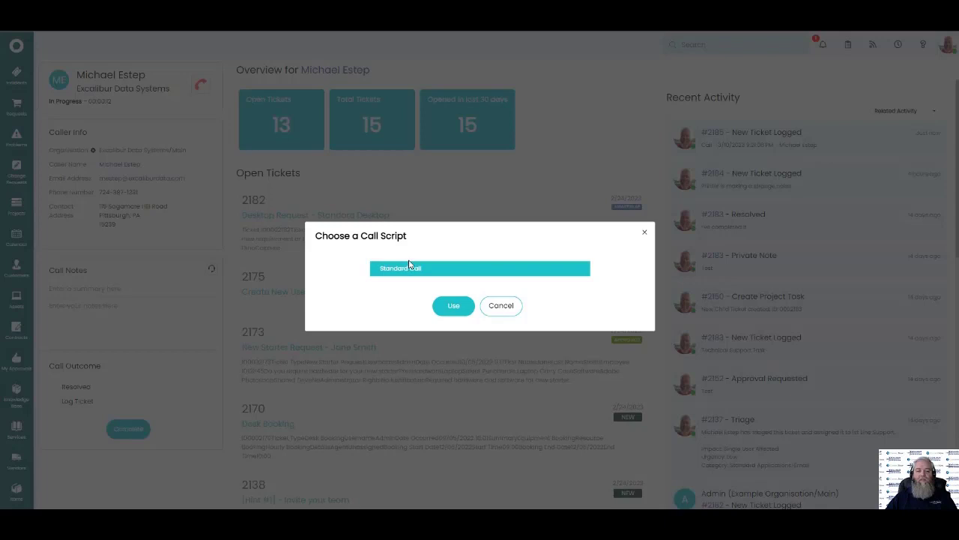
click(452, 305)
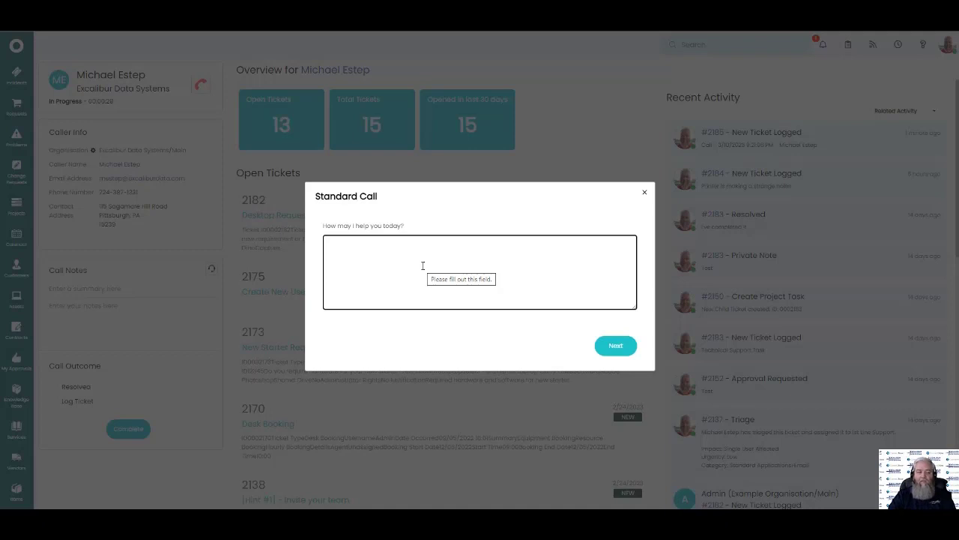
text(I need a)
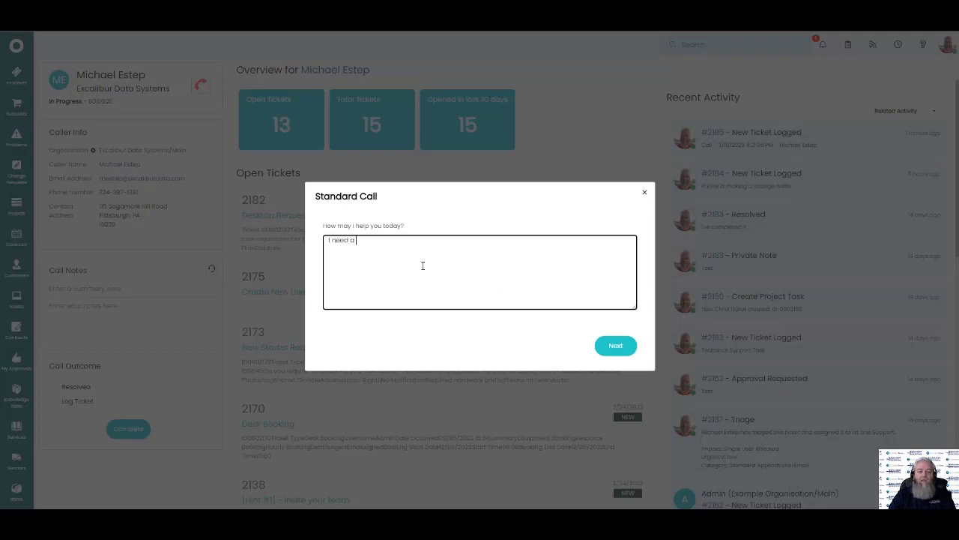
text( new laptop.)
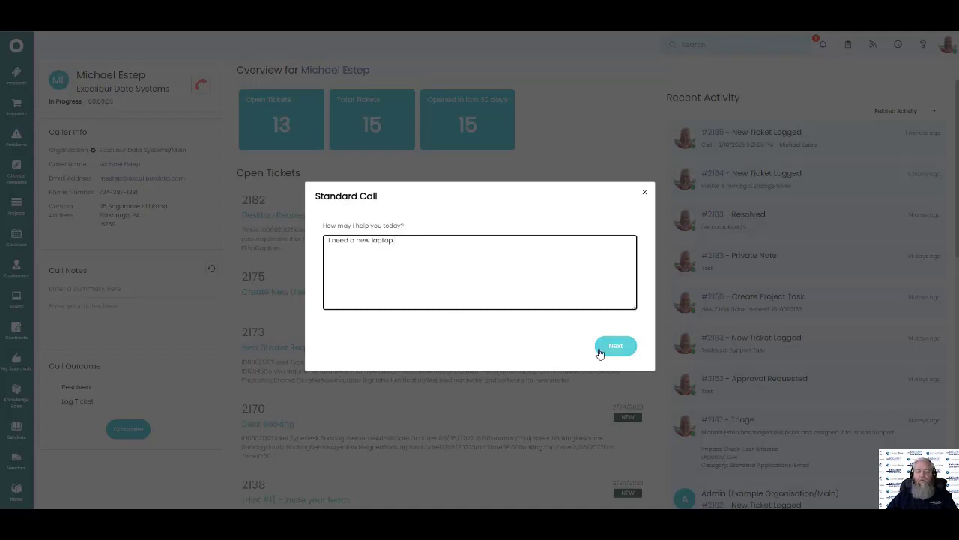
click(605, 345)
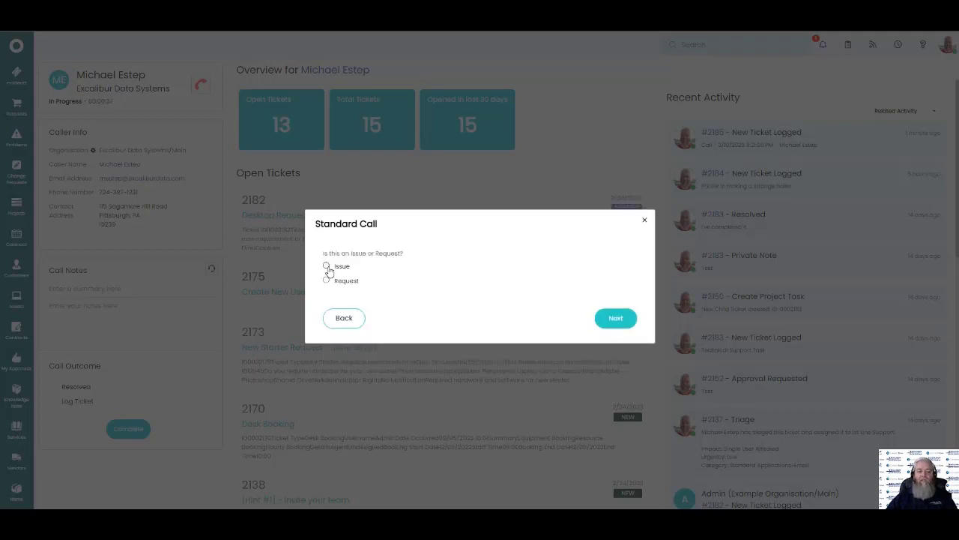
click(327, 281)
click(615, 321)
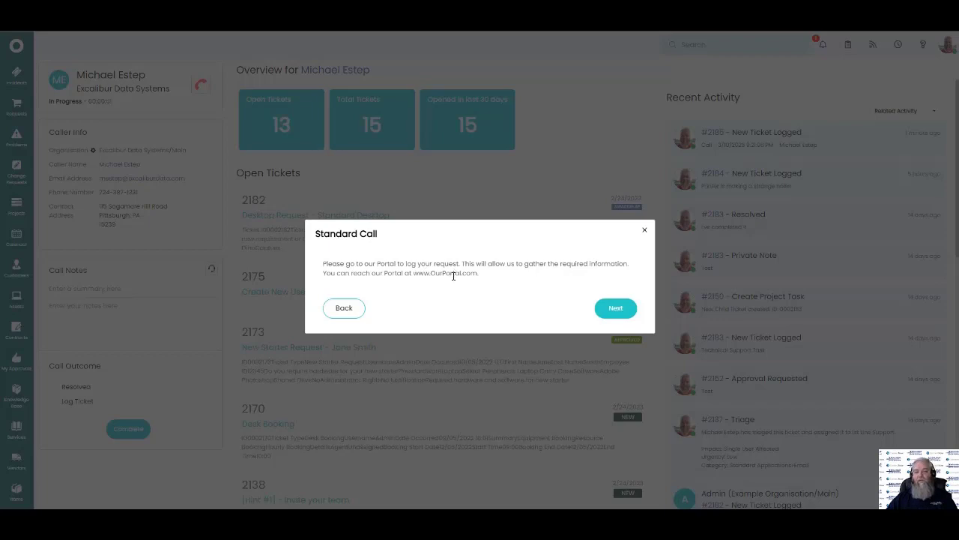
click(615, 308)
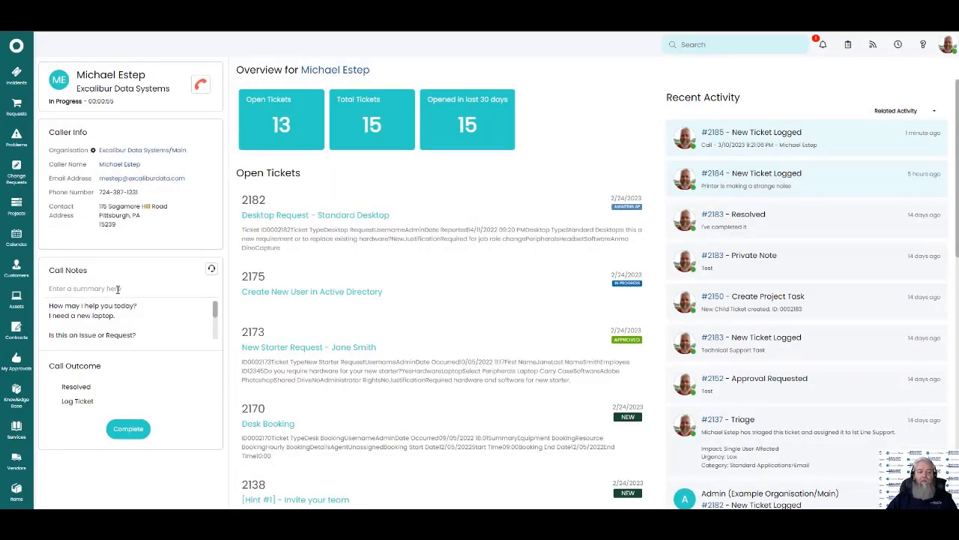
Complete the call with Resolved as outcome, confirming ticket IN-0002186 shows CLOSED
click(76, 388)
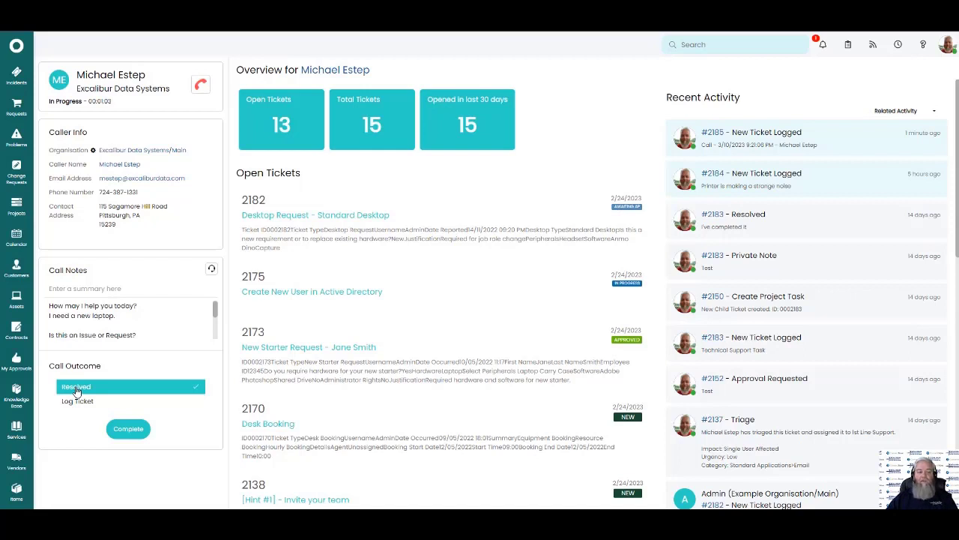
click(128, 430)
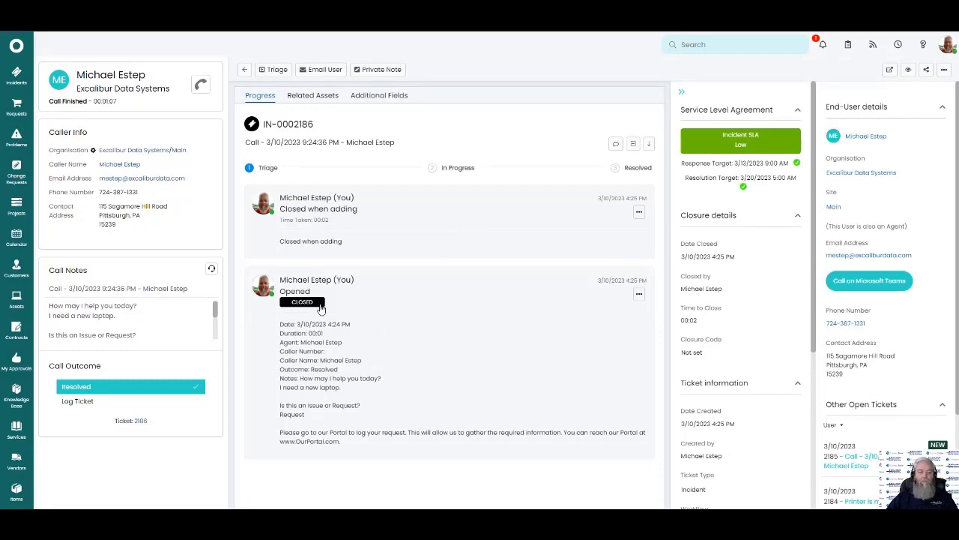
drag(336, 308, 291, 318)
click(293, 318)
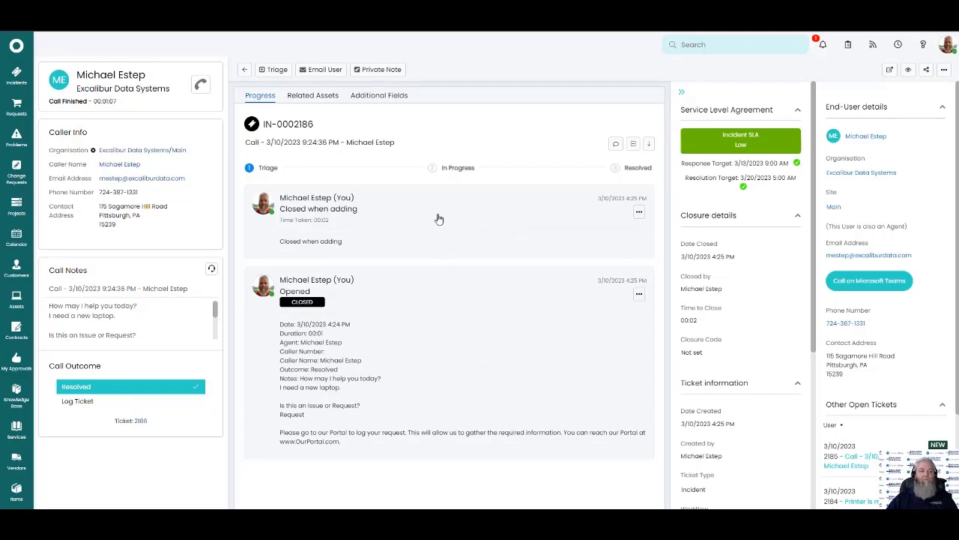
Go to Configuration and open the Call Management general settings page
scroll(16, 491, down, 2)
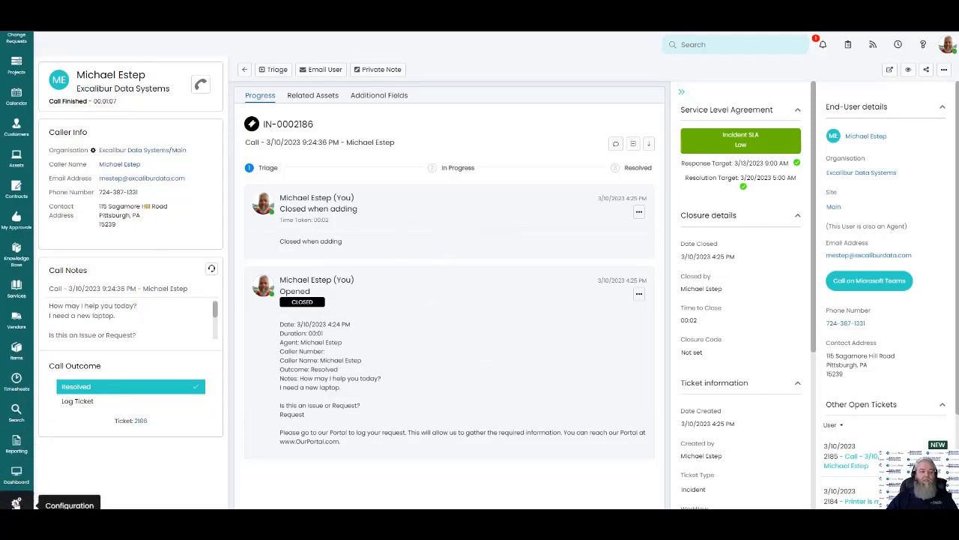
click(17, 502)
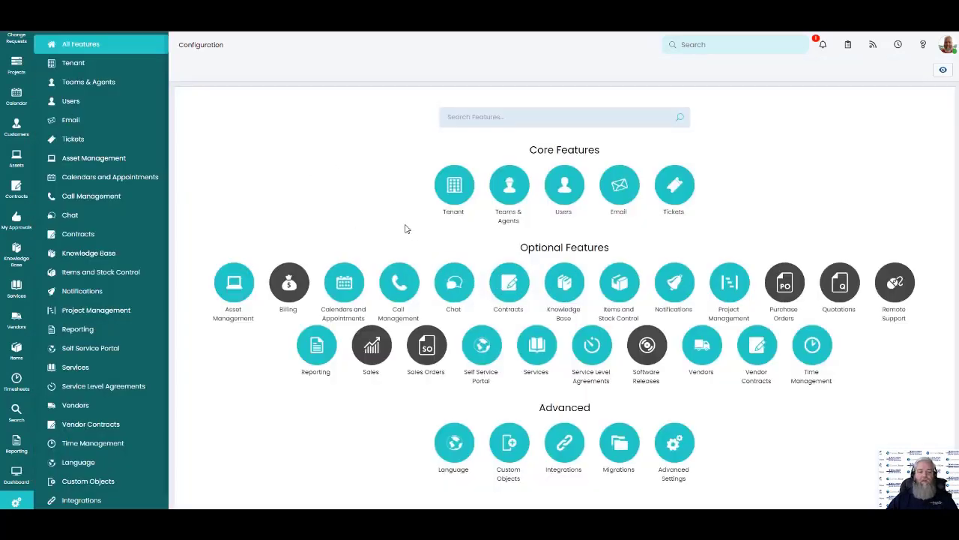
click(400, 282)
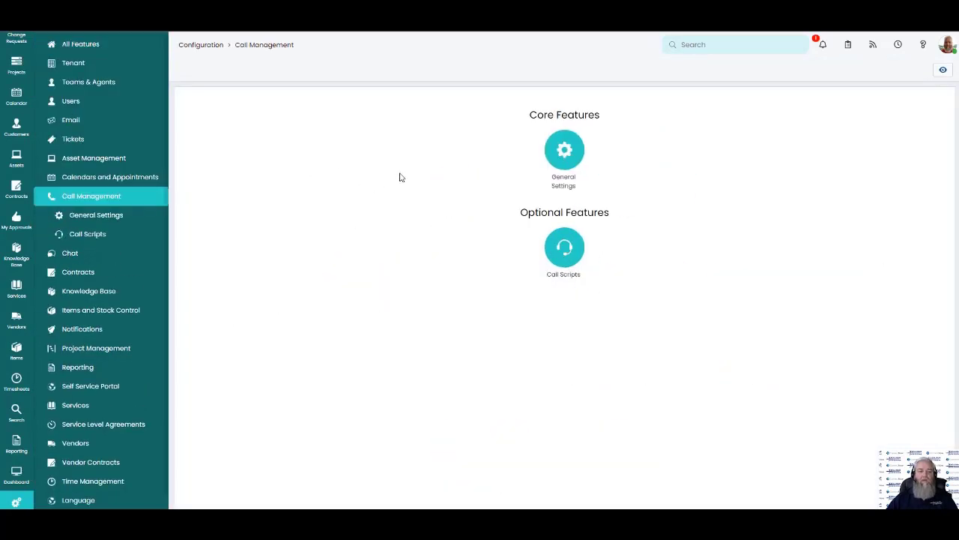
click(563, 158)
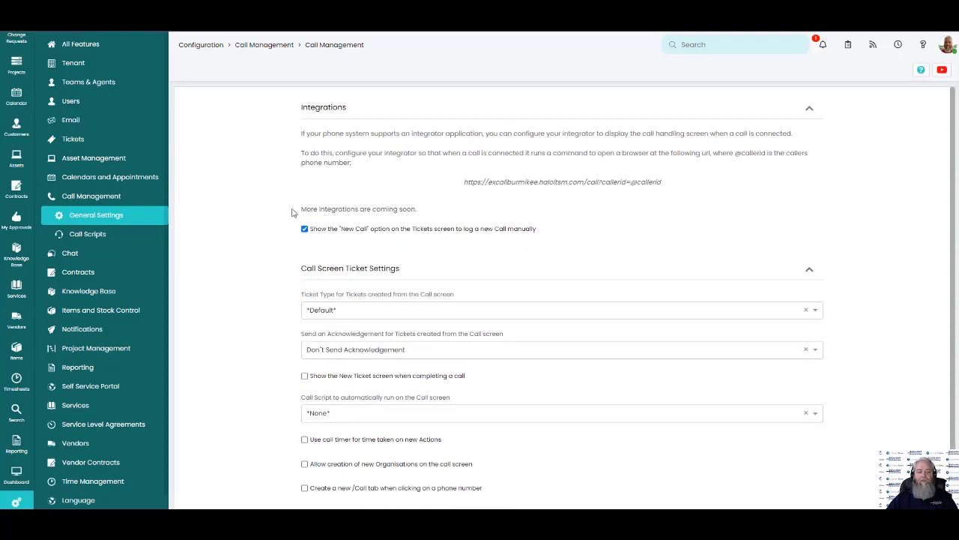
drag(465, 183, 660, 183)
click(637, 191)
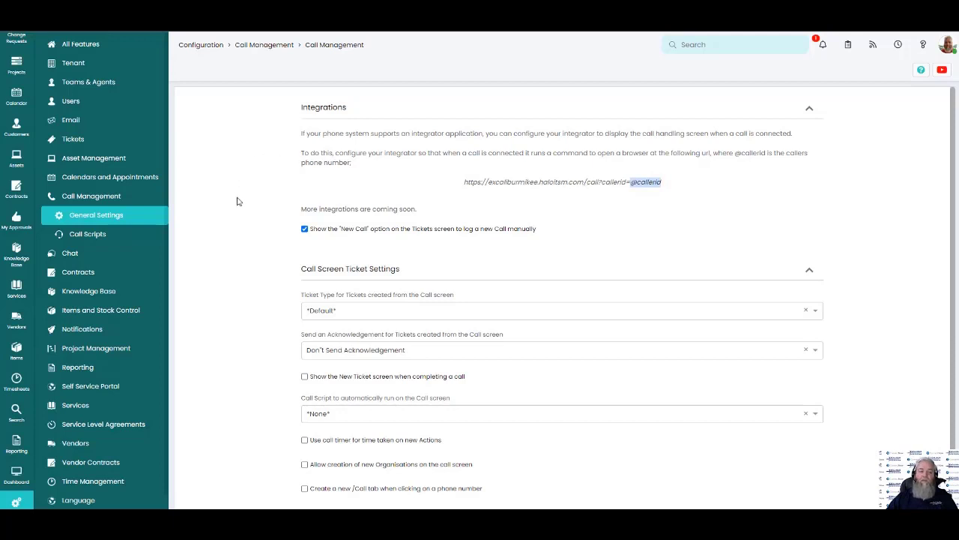
scroll(247, 251, down, 1)
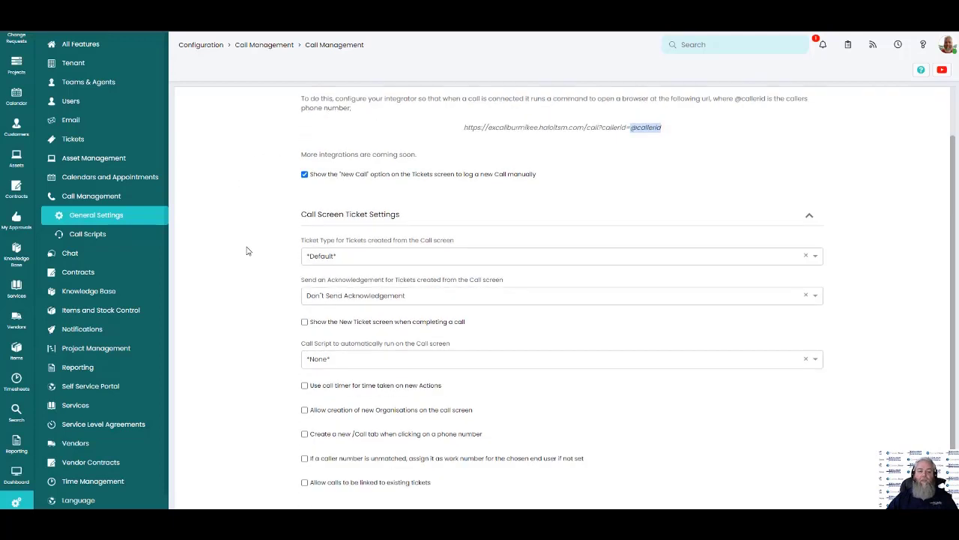
click(318, 358)
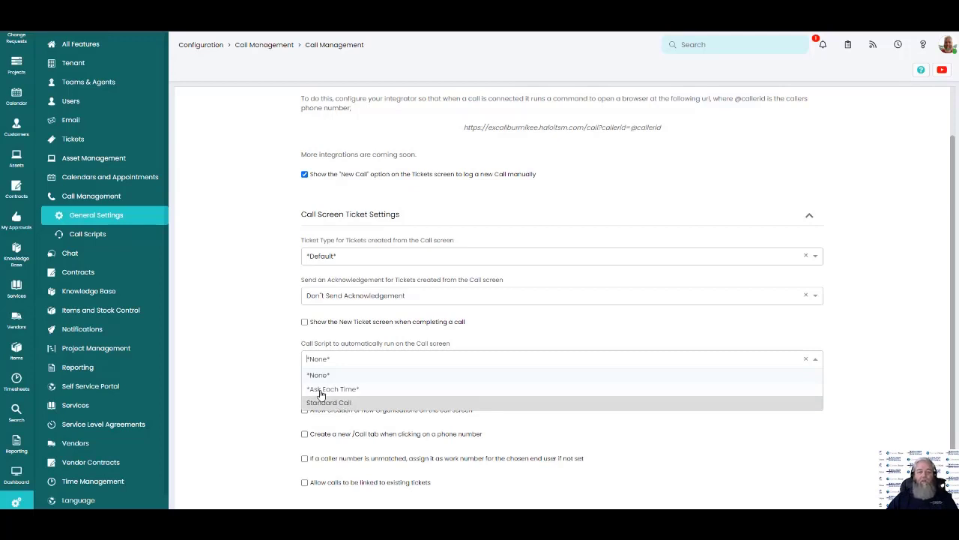
click(260, 373)
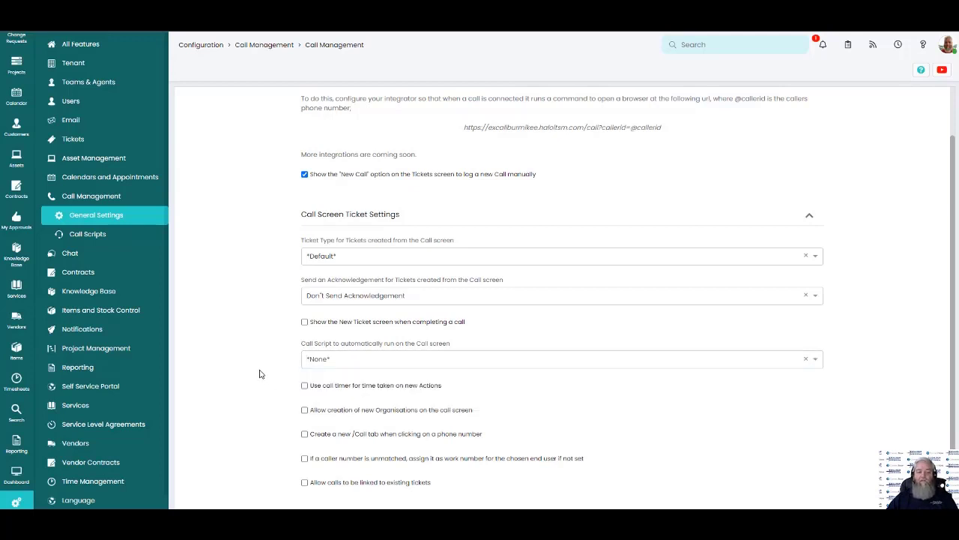